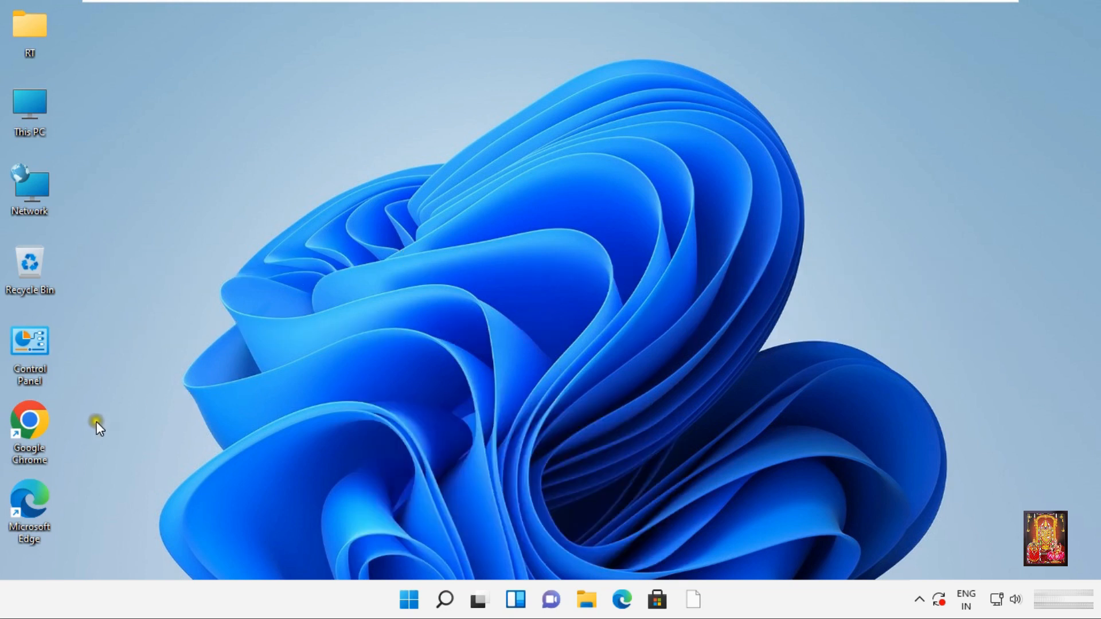
# - Open Google Chrome, go to google.com and dismiss the Google sign-in suggestion
pyautogui.doubleClick(29, 435)
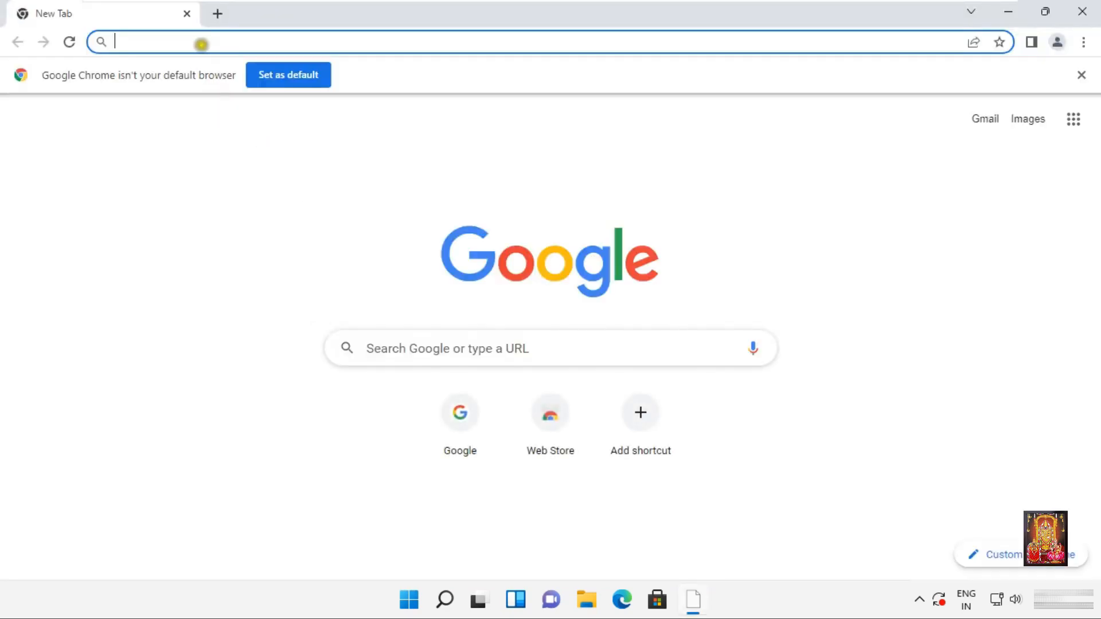
pyautogui.write('g')
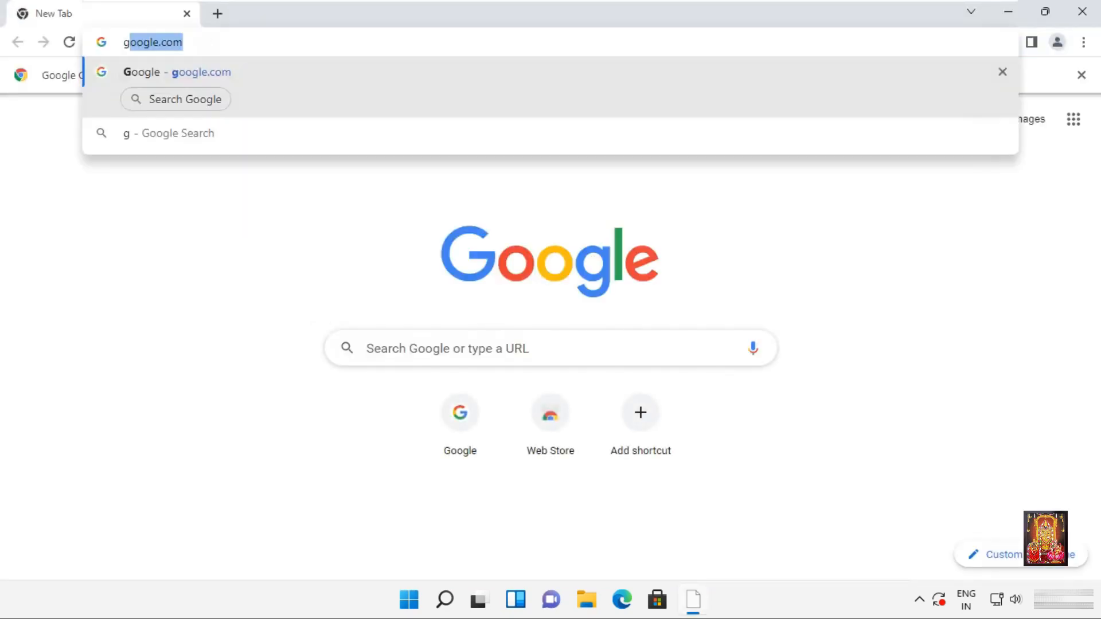
pyautogui.write('oogle.com')
pyautogui.press('Return')
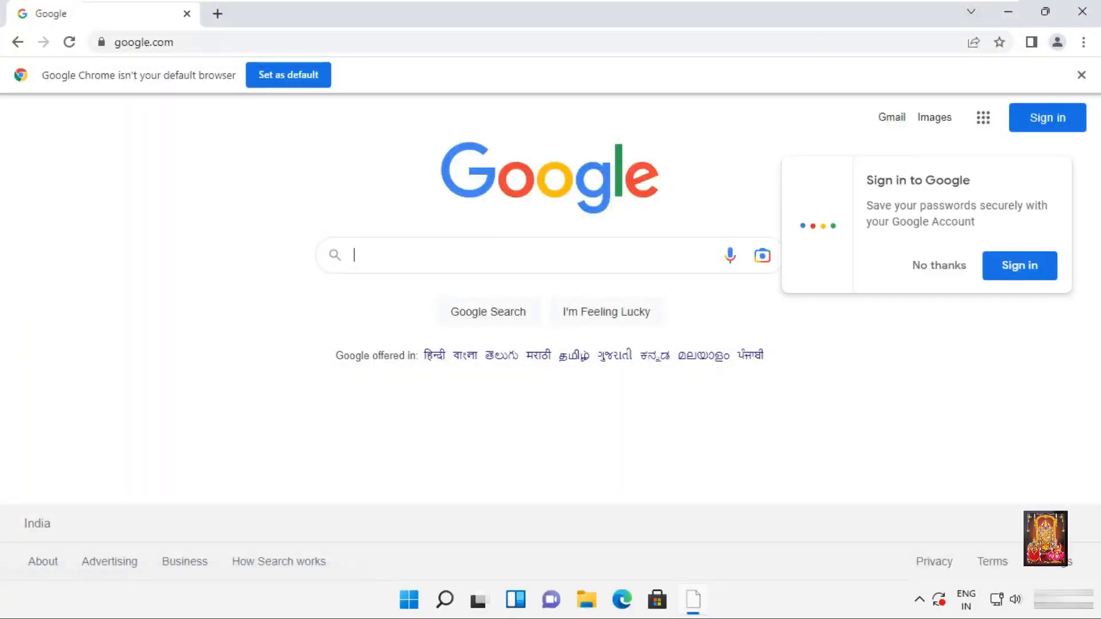
pyautogui.click(918, 269)
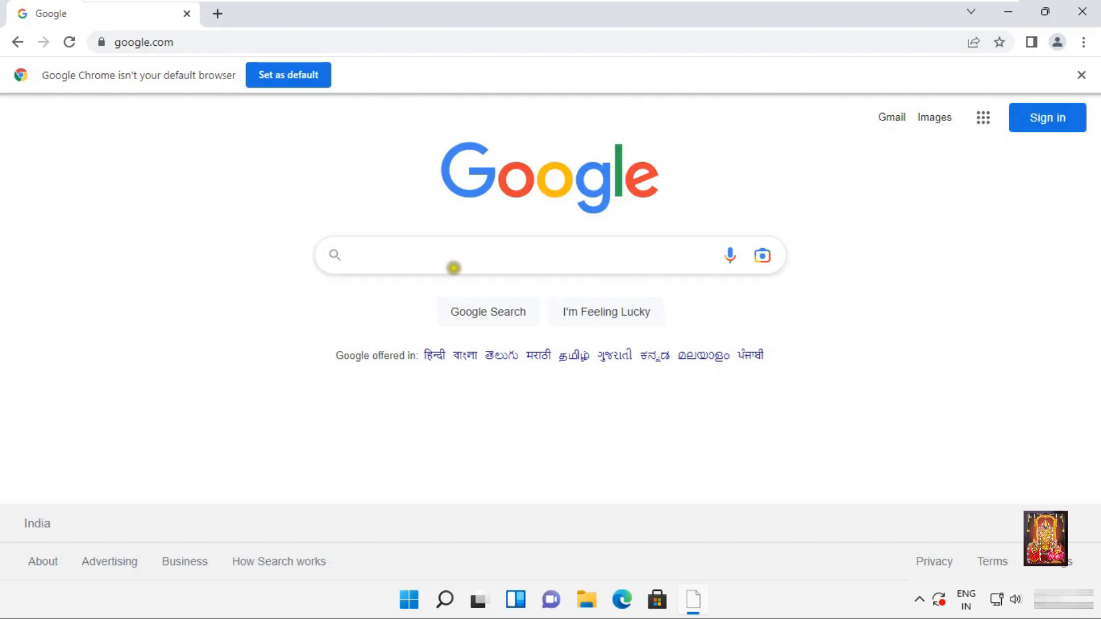
# - Search Google for "download oracle 21" and open the Oracle Database 21c Download for Microsoft Windows x64 result
pyautogui.click(384, 261)
pyautogui.write('d')
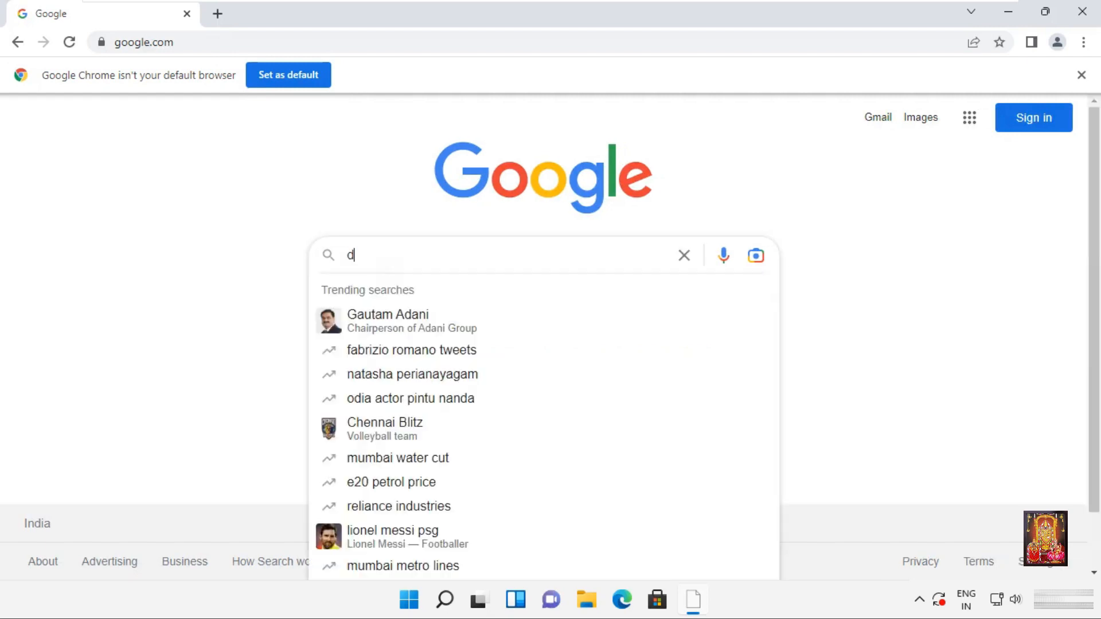
pyautogui.write('ownload')
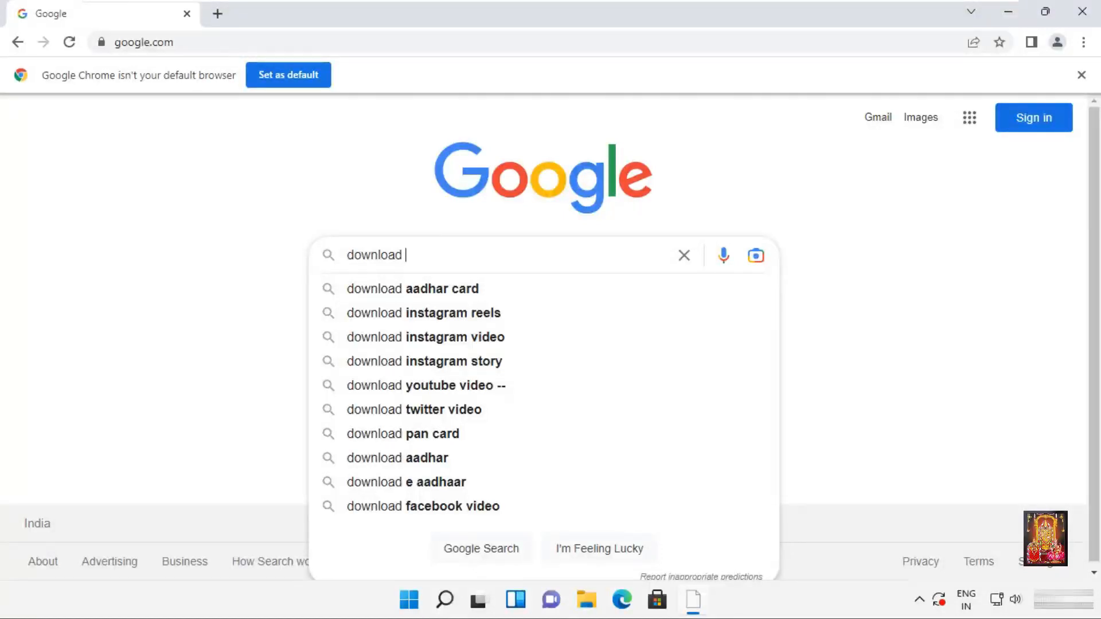
pyautogui.write(' oracle')
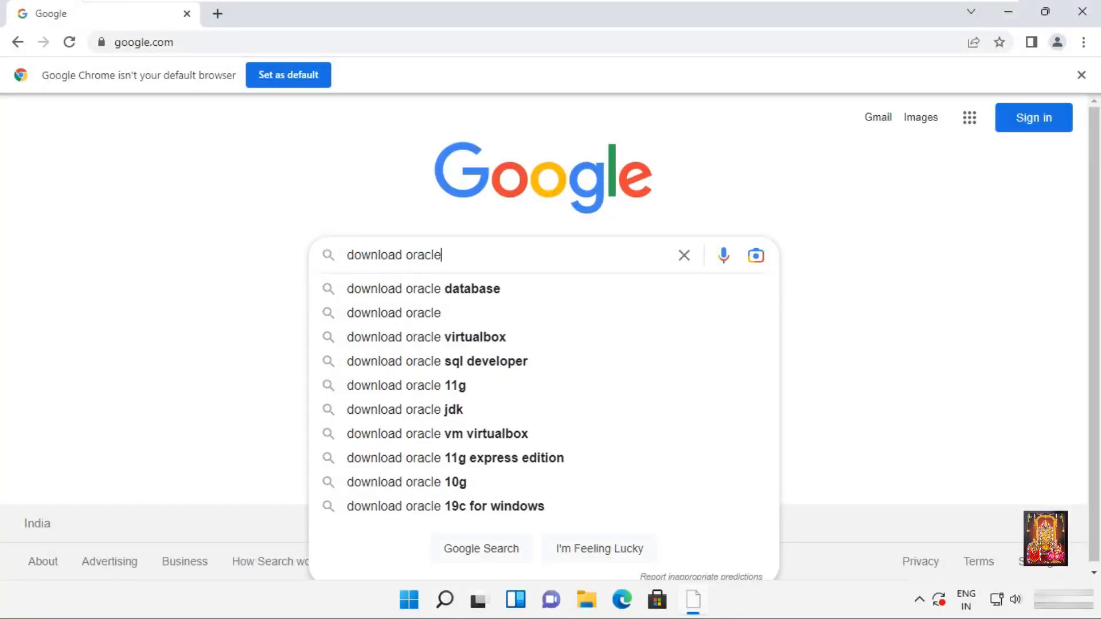
pyautogui.write(' 21')
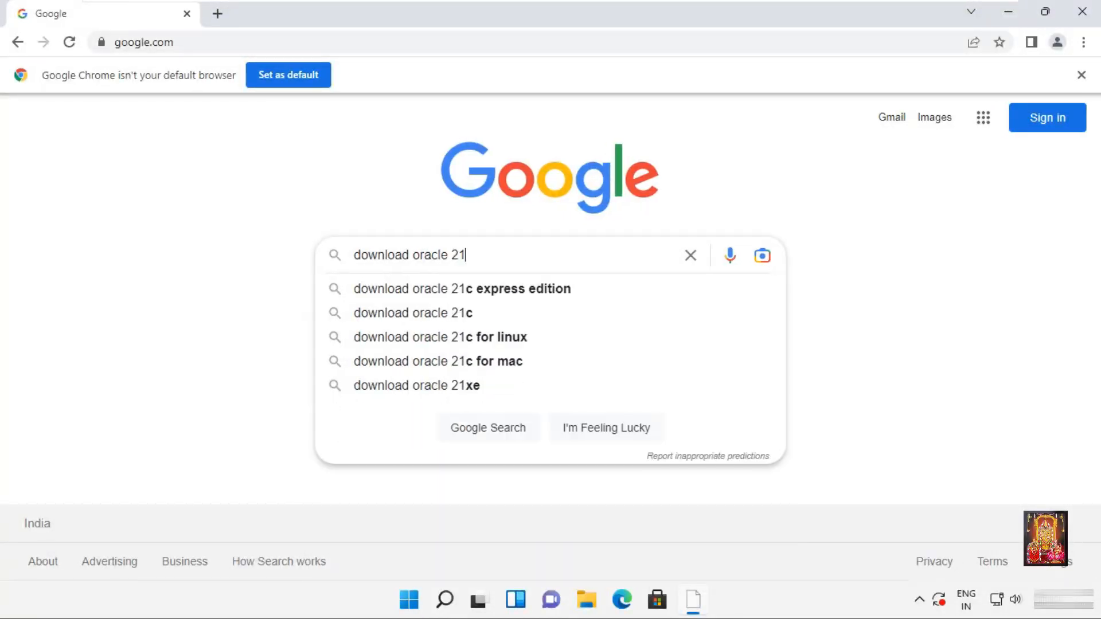
pyautogui.press('Return')
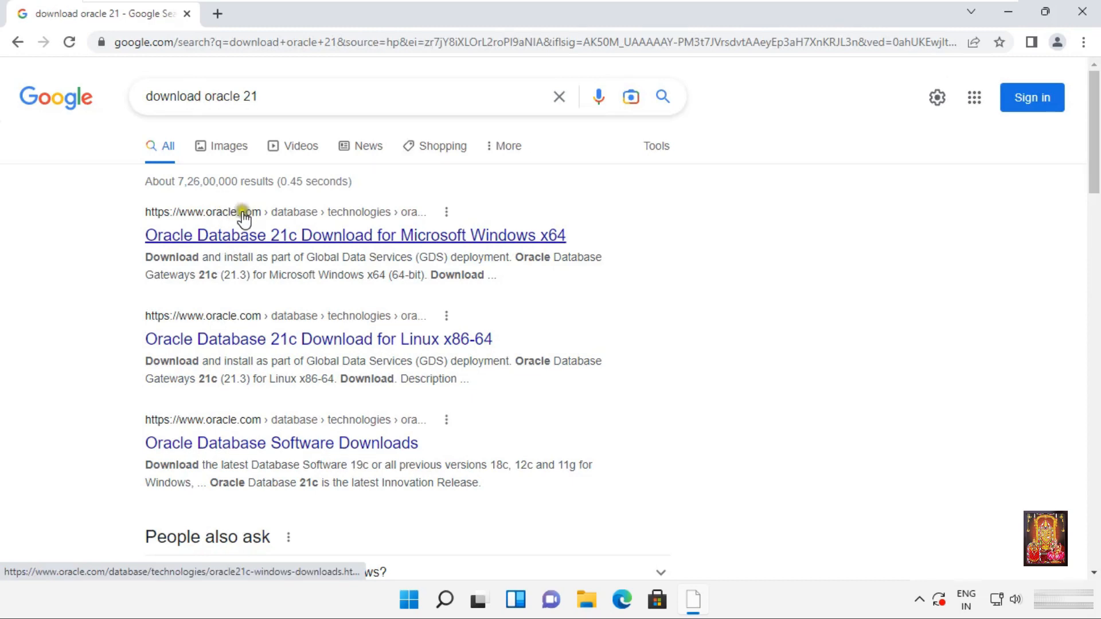
pyautogui.click(292, 238)
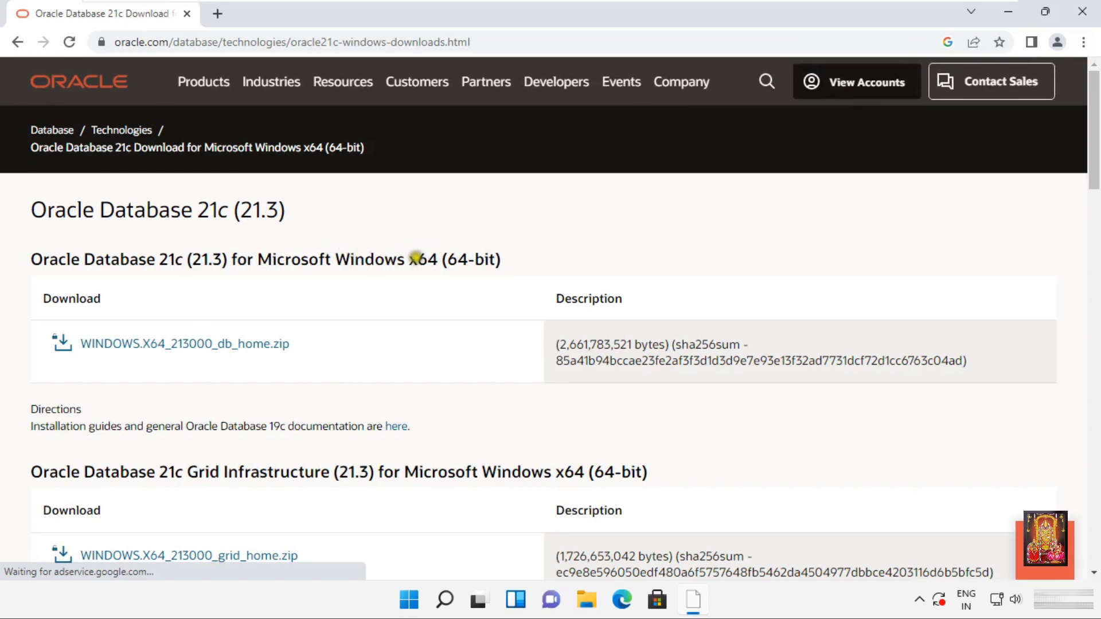
# - Request the WINDOWS.X64_213000_db_home.zip download and accept the Oracle License Agreement
pyautogui.click(224, 351)
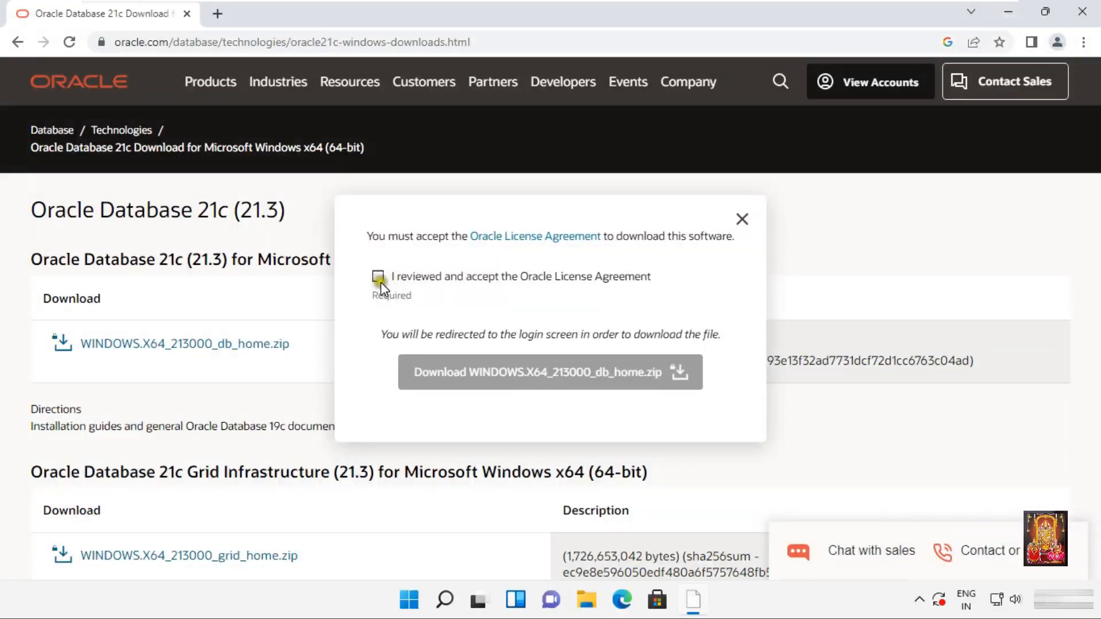
pyautogui.click(379, 279)
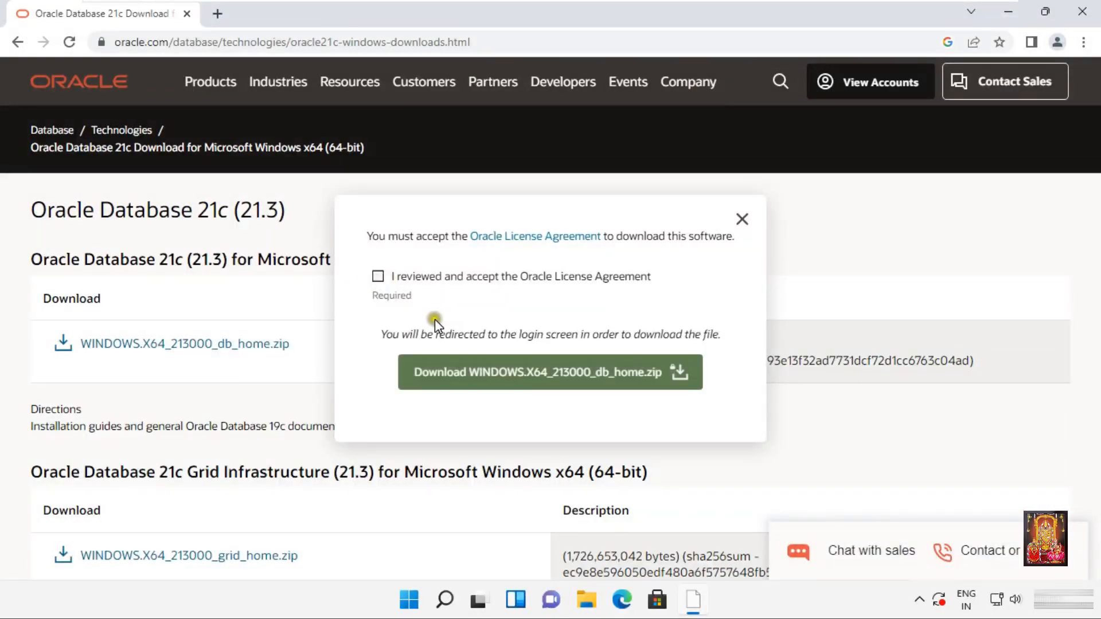
pyautogui.click(473, 374)
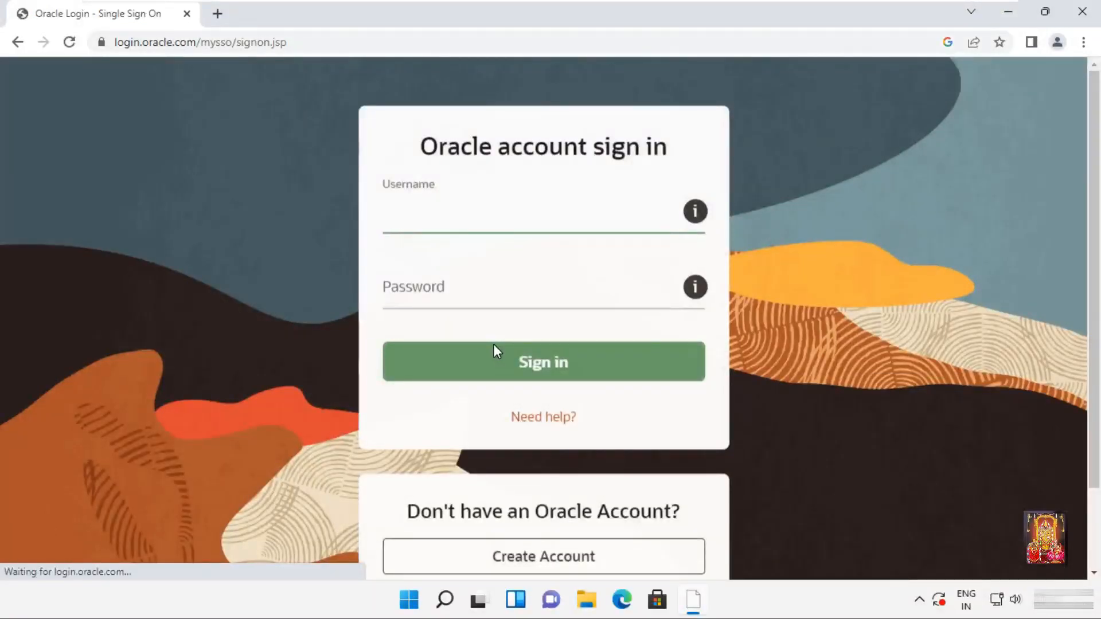
# - Check the zip file's progress in the browser's download list and close the browser once it is complete
pyautogui.hotkey('ctrl', 'j')
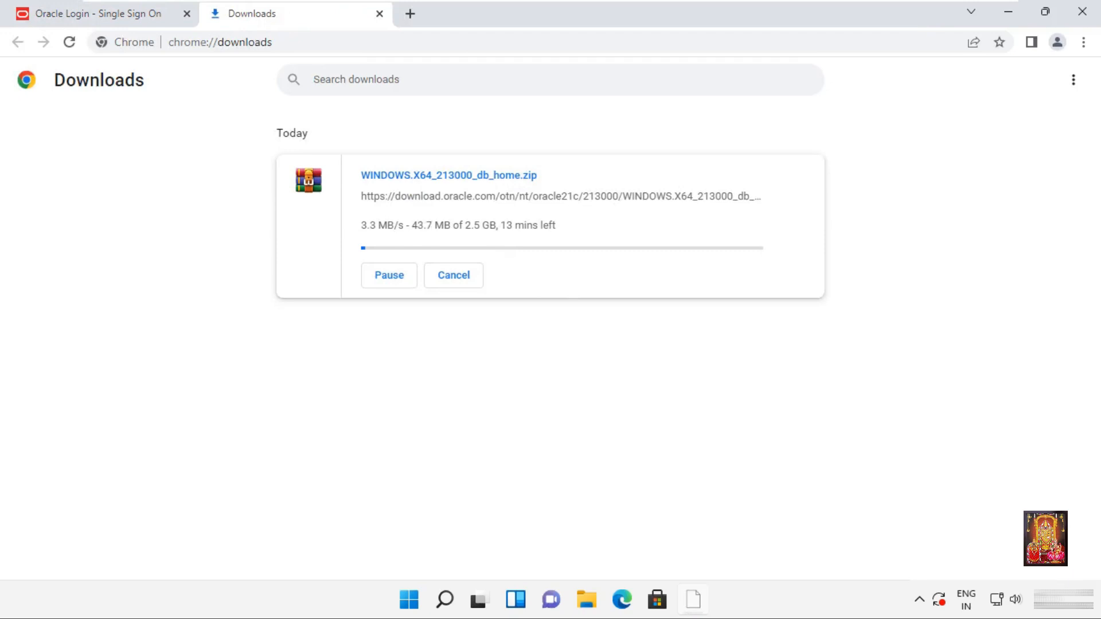
pyautogui.click(528, 270)
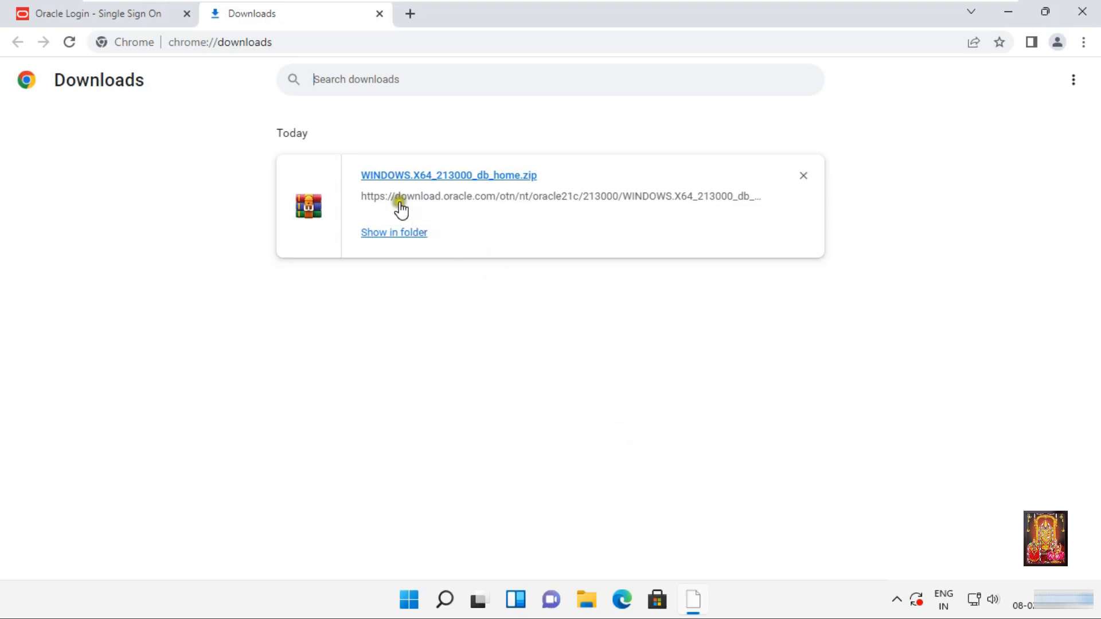
pyautogui.click(1082, 11)
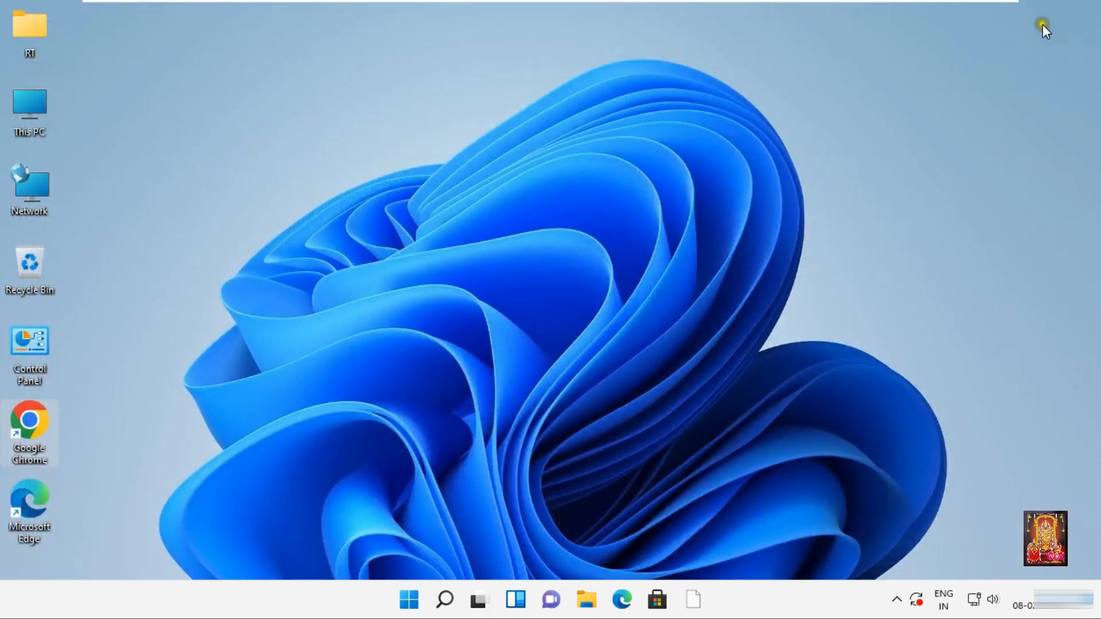
# - Open the Downloads folder from the user folder on the desktop and select the WINDOWS.X64_213000_db_home archive
pyautogui.doubleClick(44, 36)
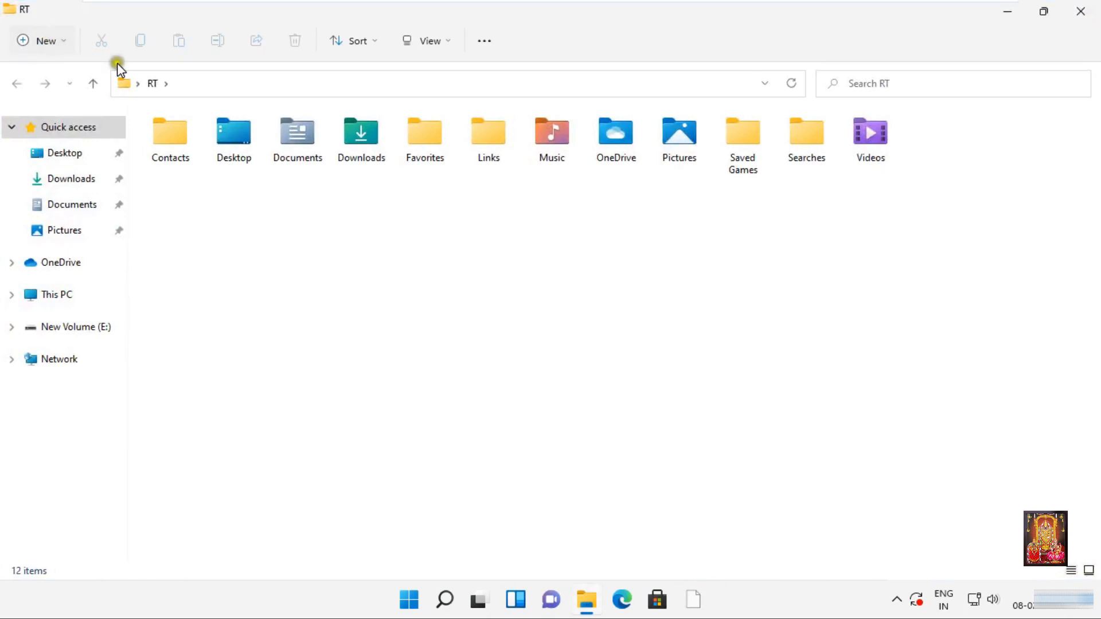
pyautogui.doubleClick(362, 143)
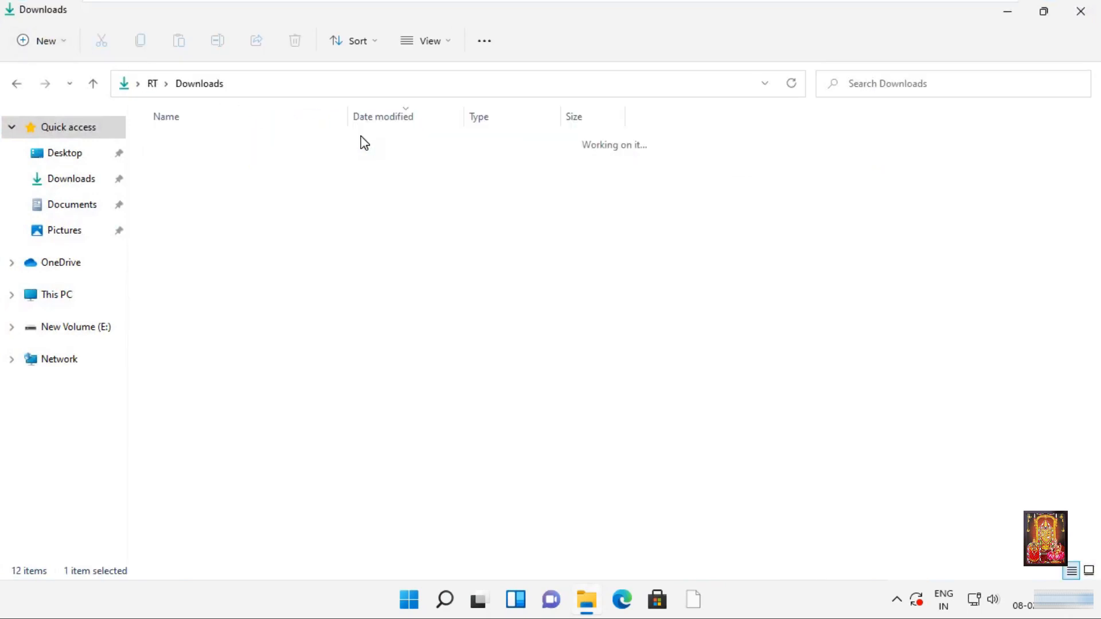
pyautogui.click(270, 162)
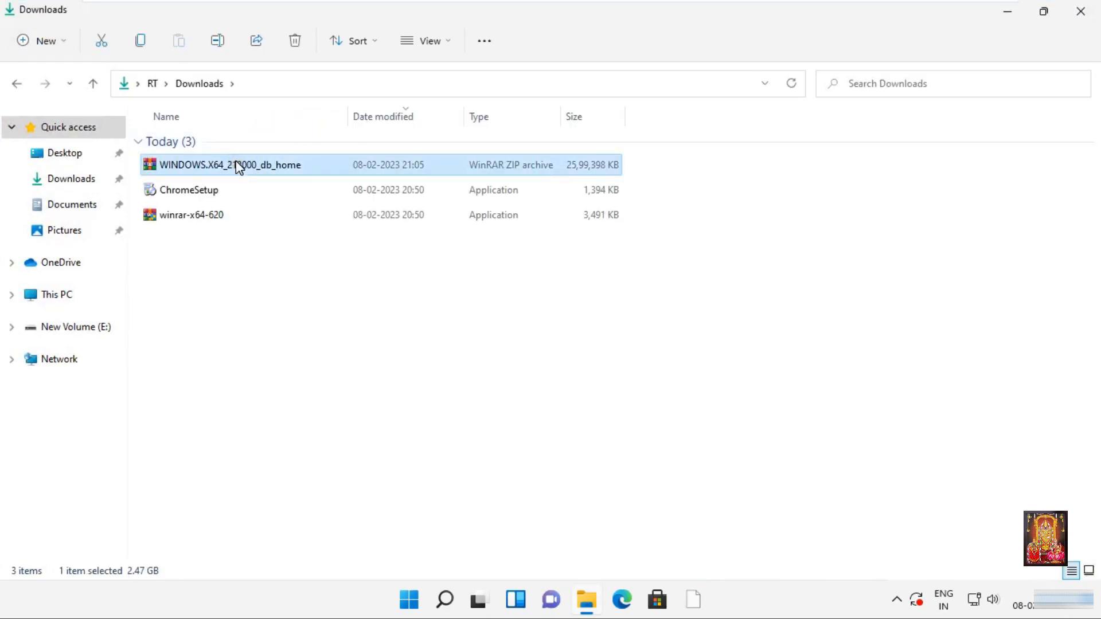
# - Extract the WINDOWS.X64_213000_db_home archive with WinRAR to E:\O21CDB, closing the Downloads window while it runs
pyautogui.rightClick(280, 168)
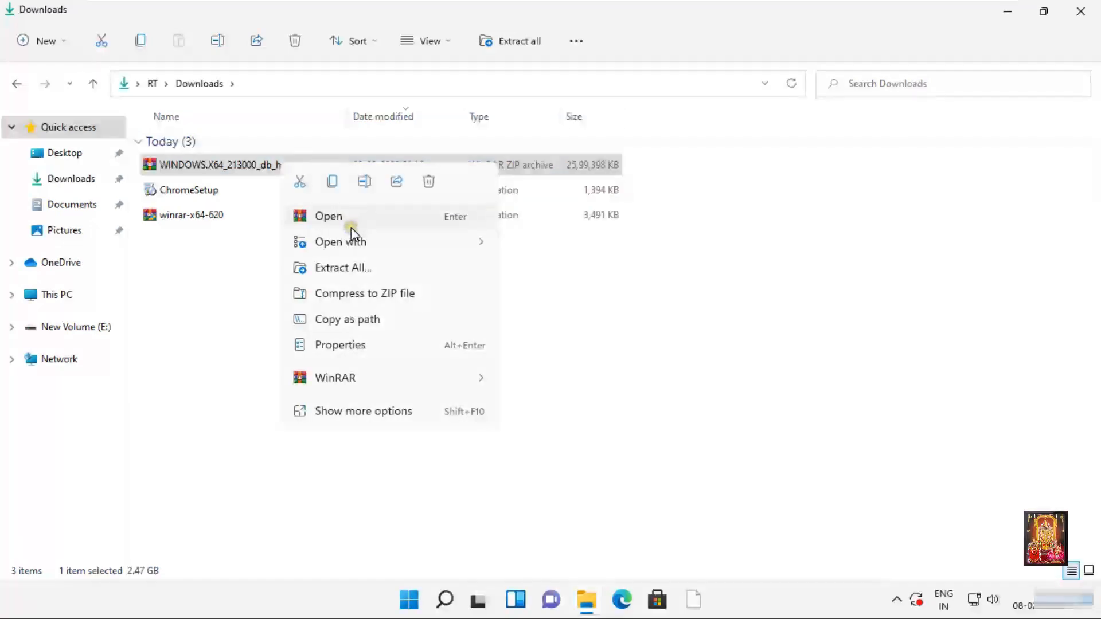
pyautogui.moveTo(414, 379)
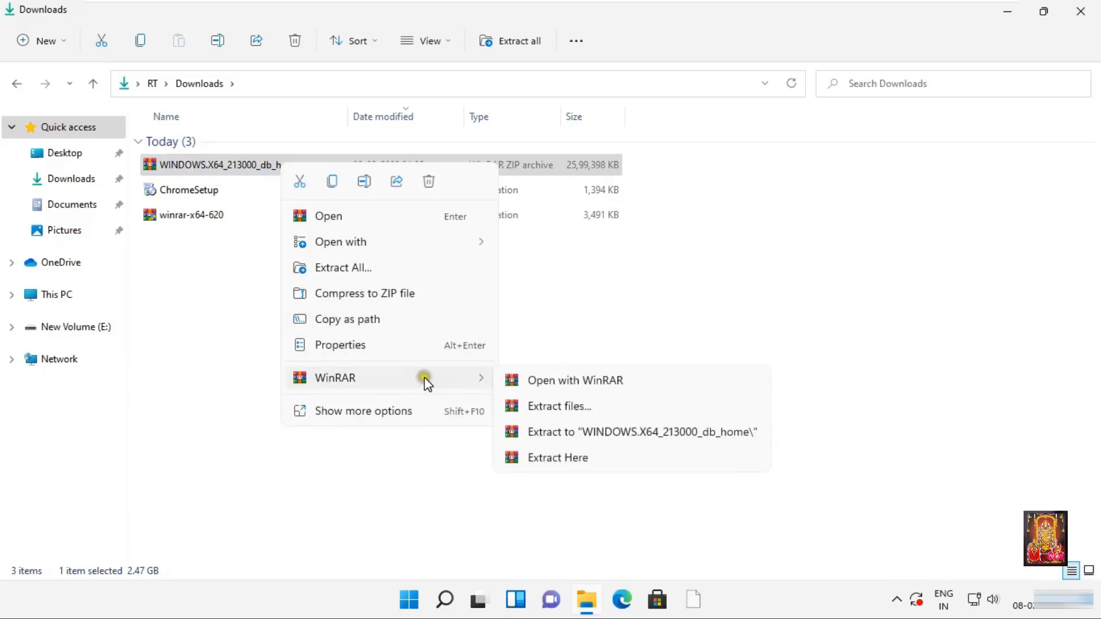
pyautogui.click(568, 407)
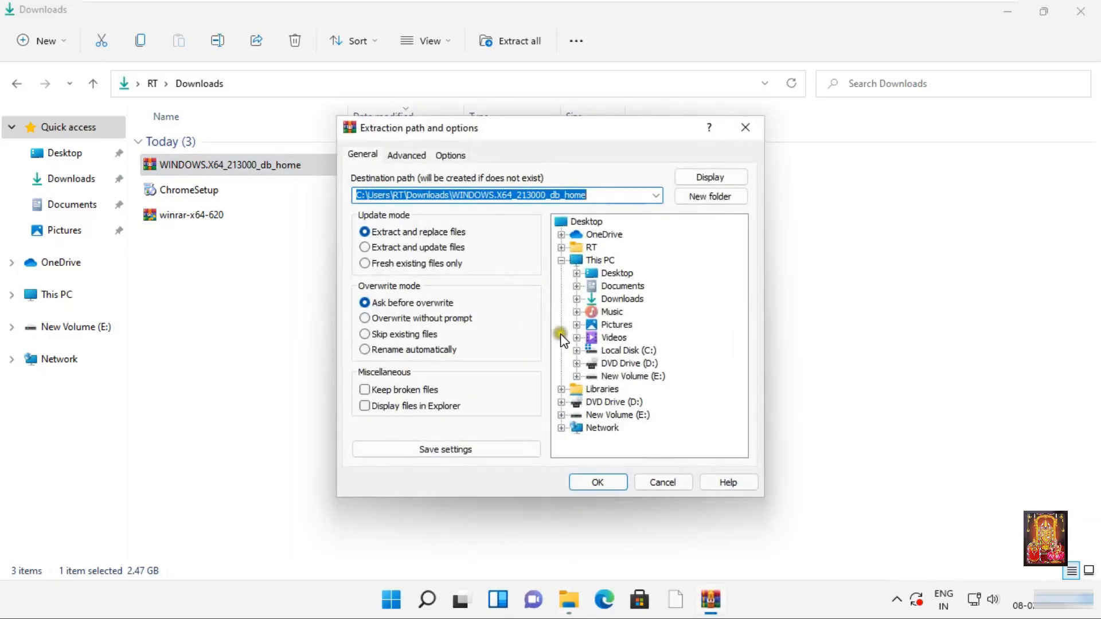
pyautogui.click(629, 377)
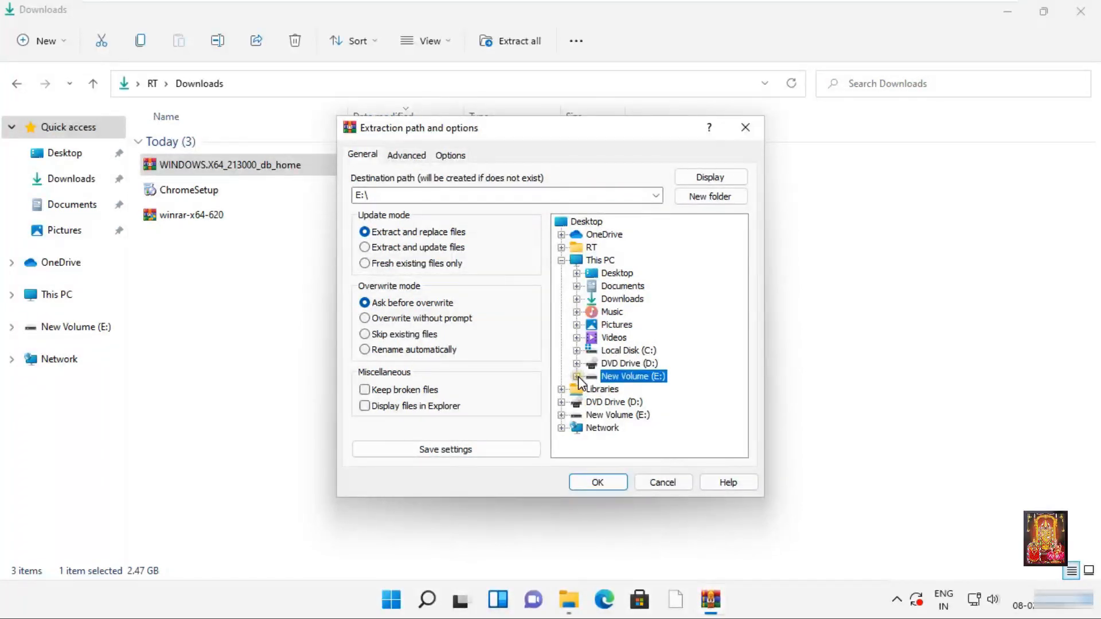
pyautogui.click(392, 194)
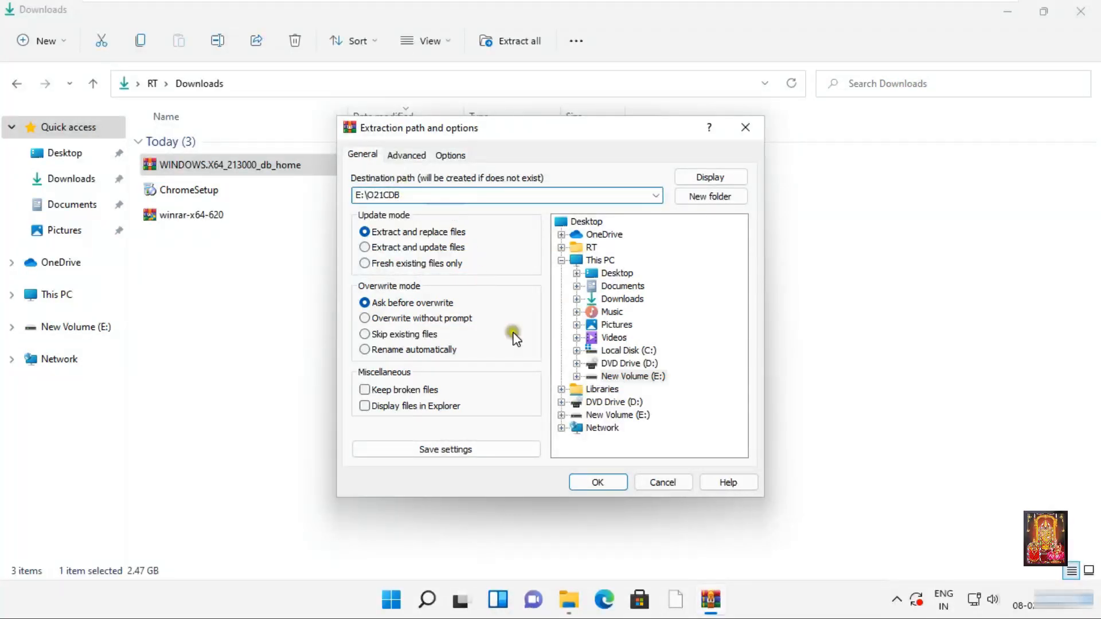
pyautogui.click(596, 484)
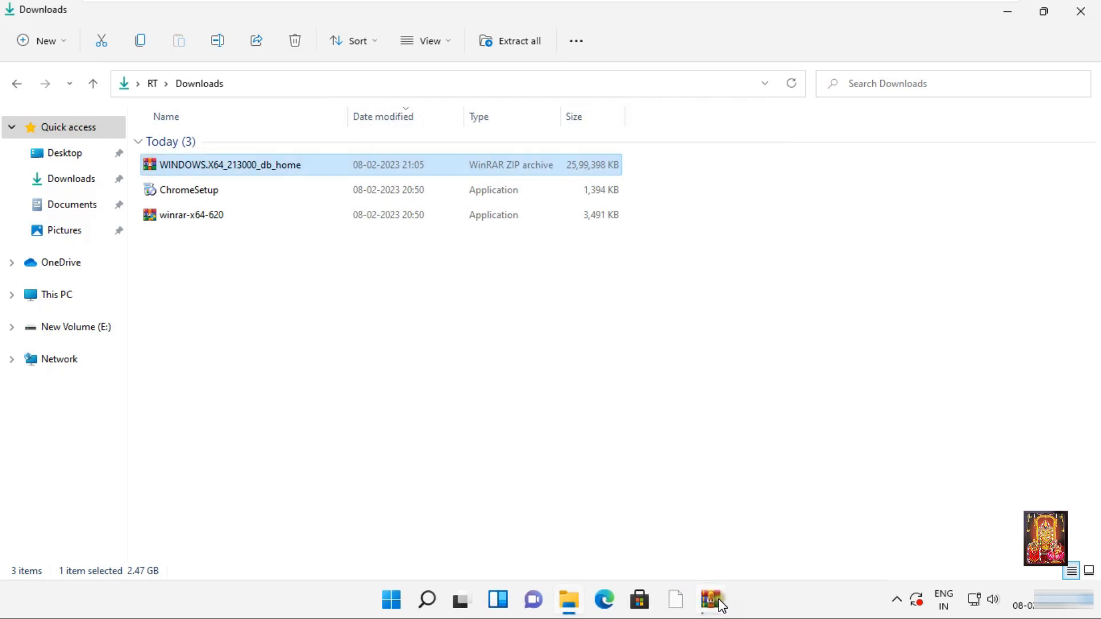
pyautogui.click(1071, 13)
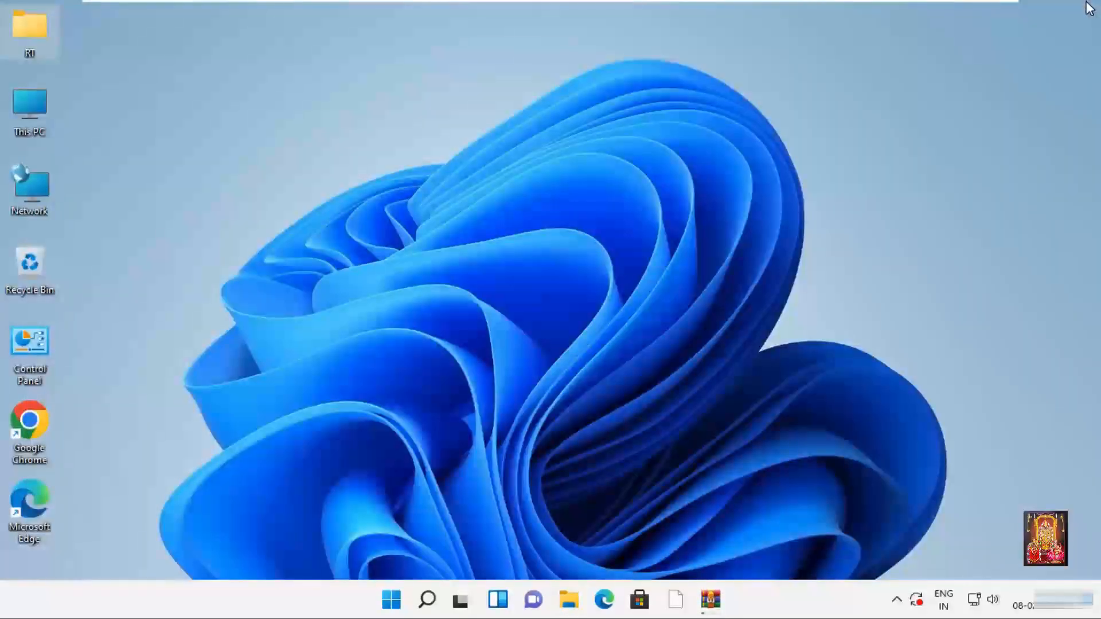
pyautogui.click(711, 600)
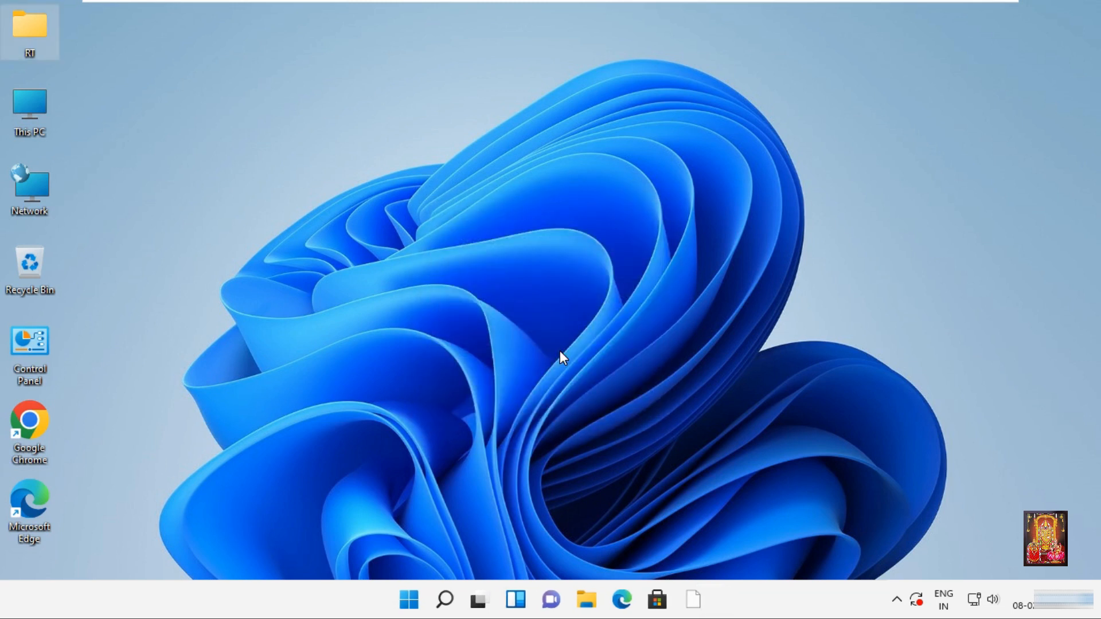
# - Open the extracted O21CDB folder on New Volume (E:) from This PC
pyautogui.doubleClick(37, 103)
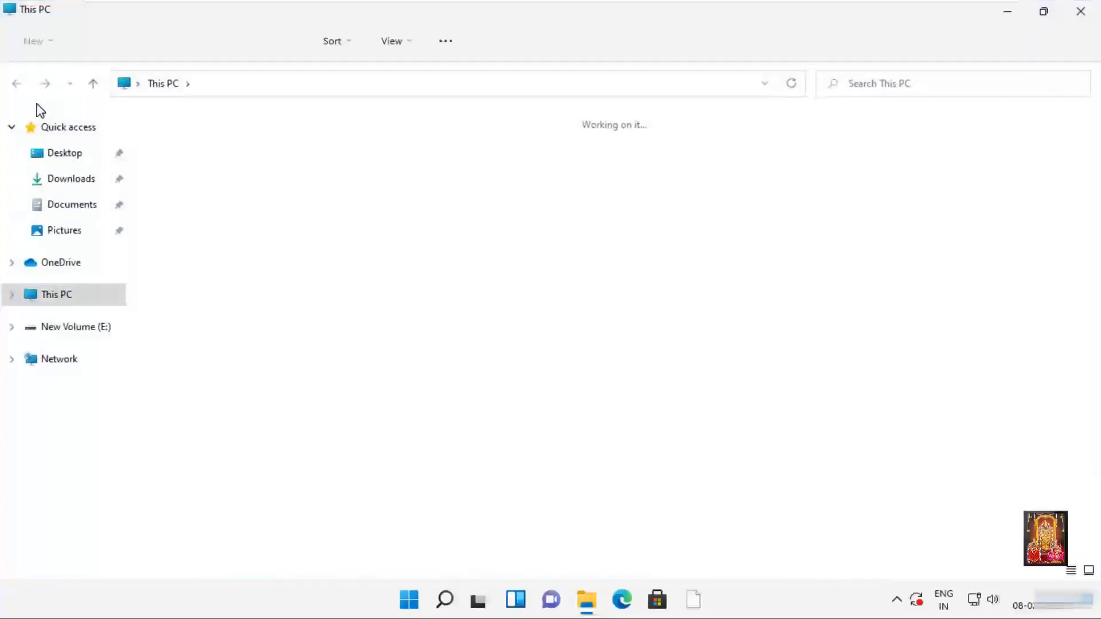
pyautogui.doubleClick(633, 266)
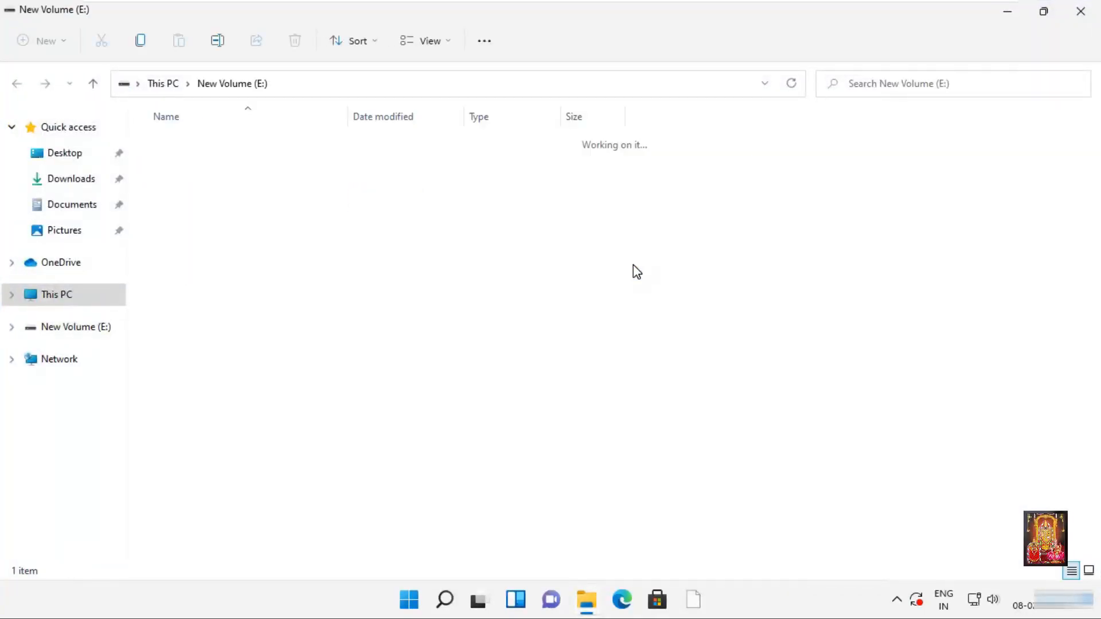
pyautogui.click(226, 147)
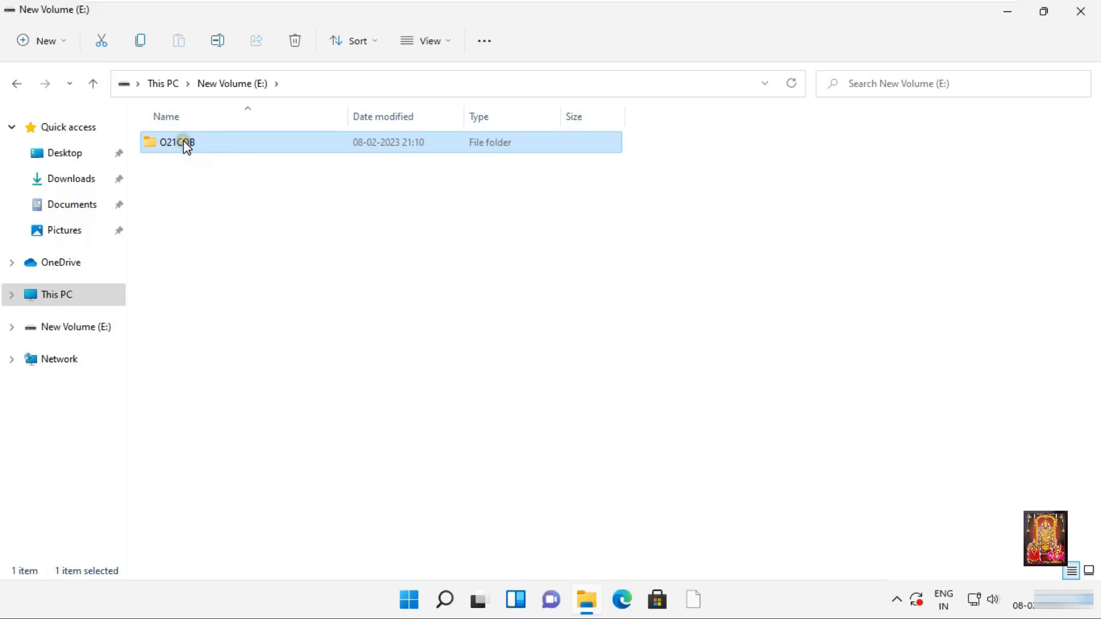
pyautogui.doubleClick(188, 144)
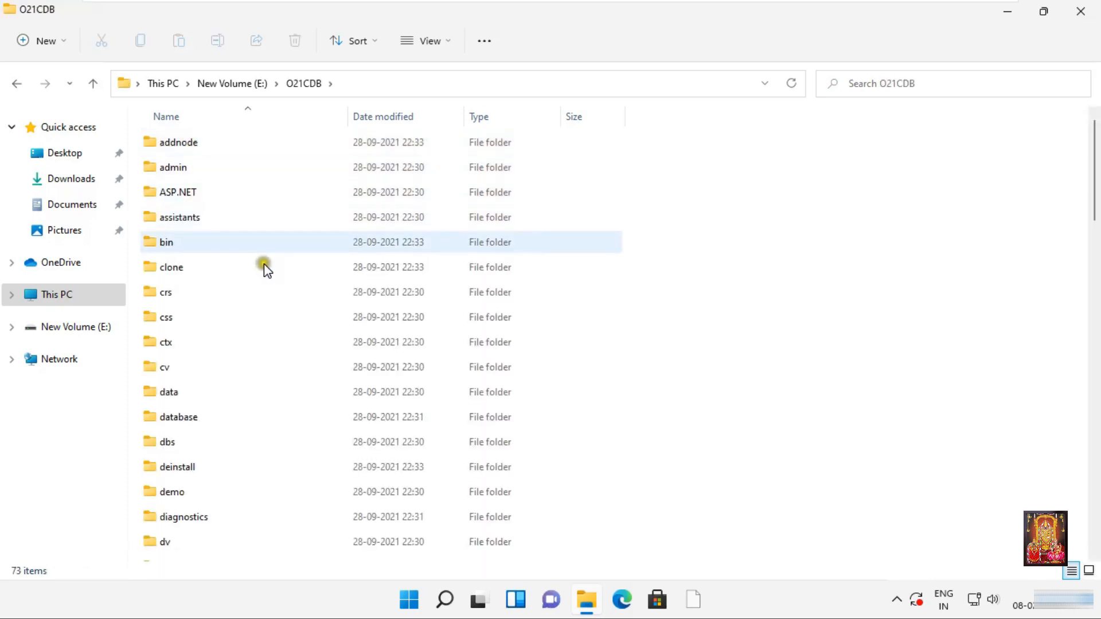
# - Launch the setup application at the end of the O21CDB folder's file list
pyautogui.scroll(-15, 266, 268)
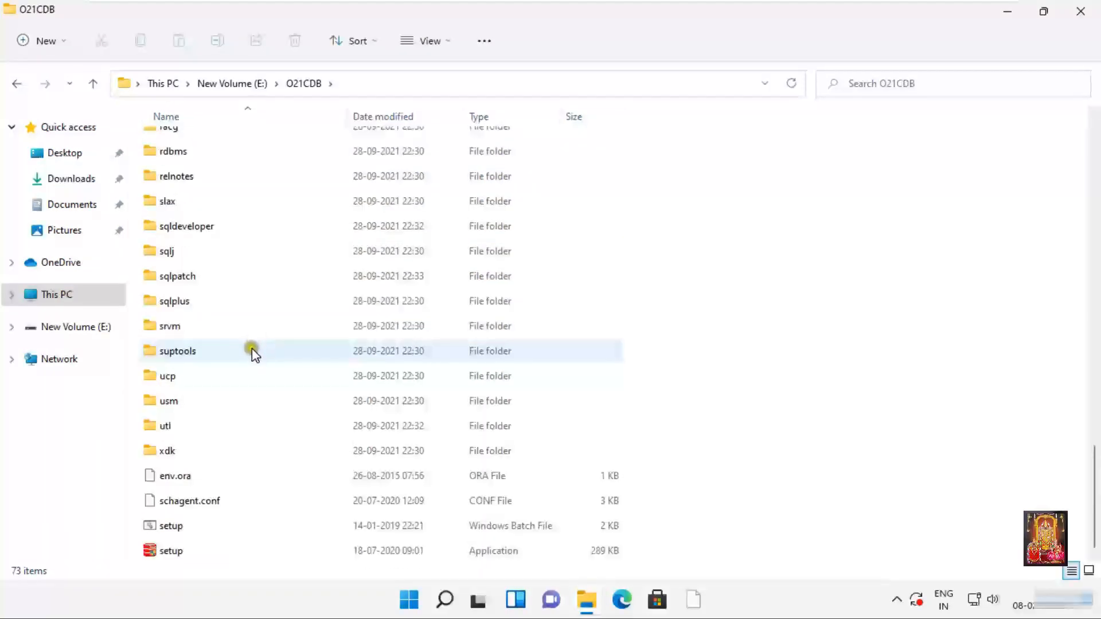
pyautogui.click(177, 551)
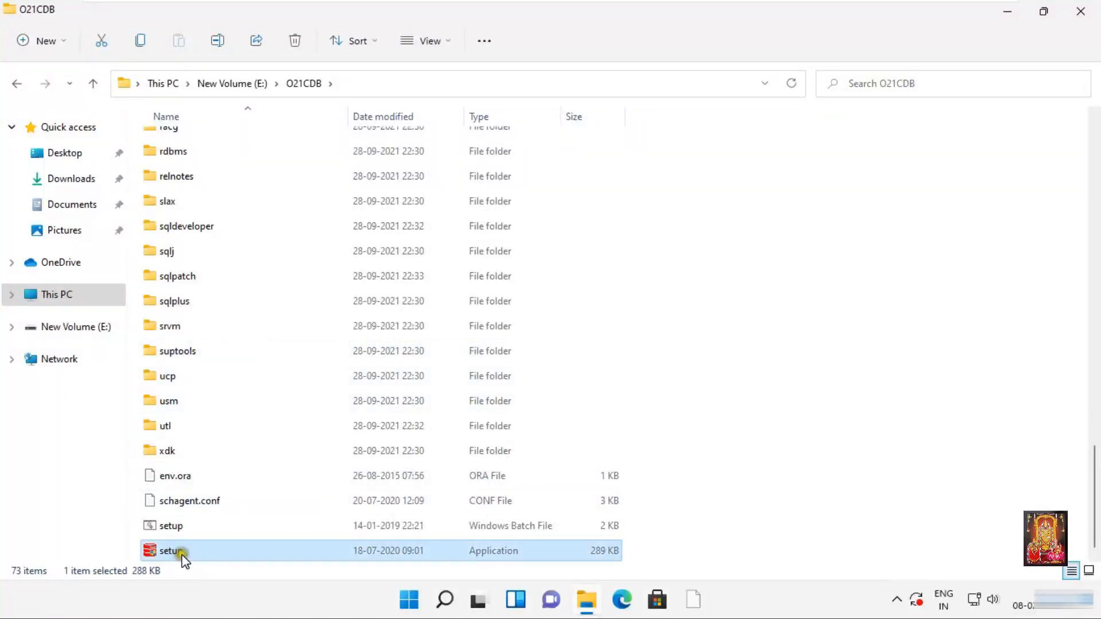
pyautogui.rightClick(175, 555)
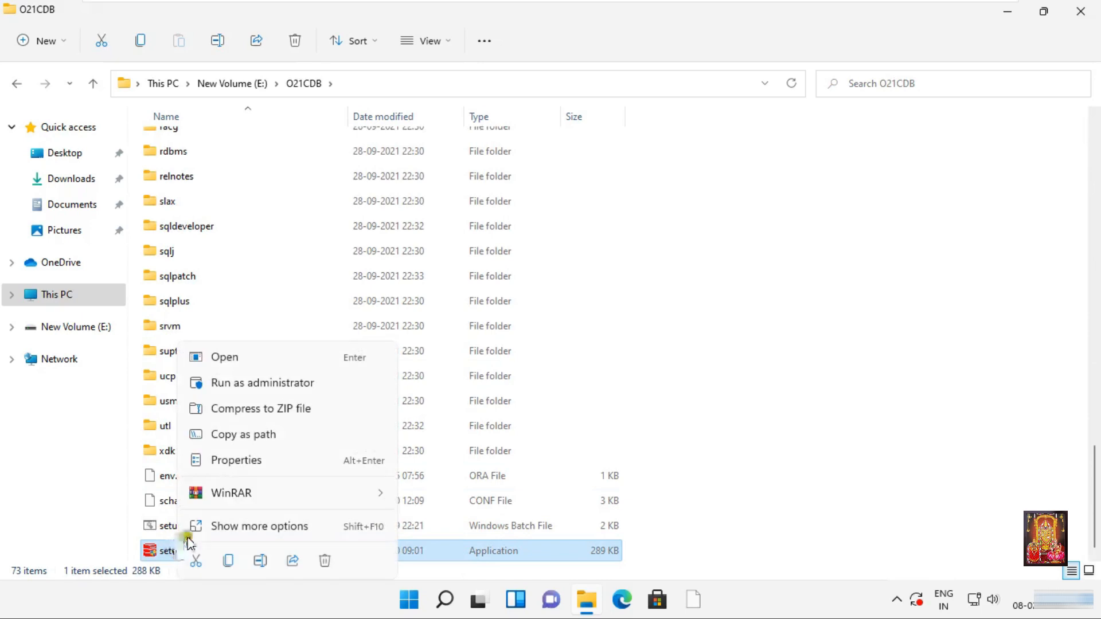
pyautogui.click(240, 358)
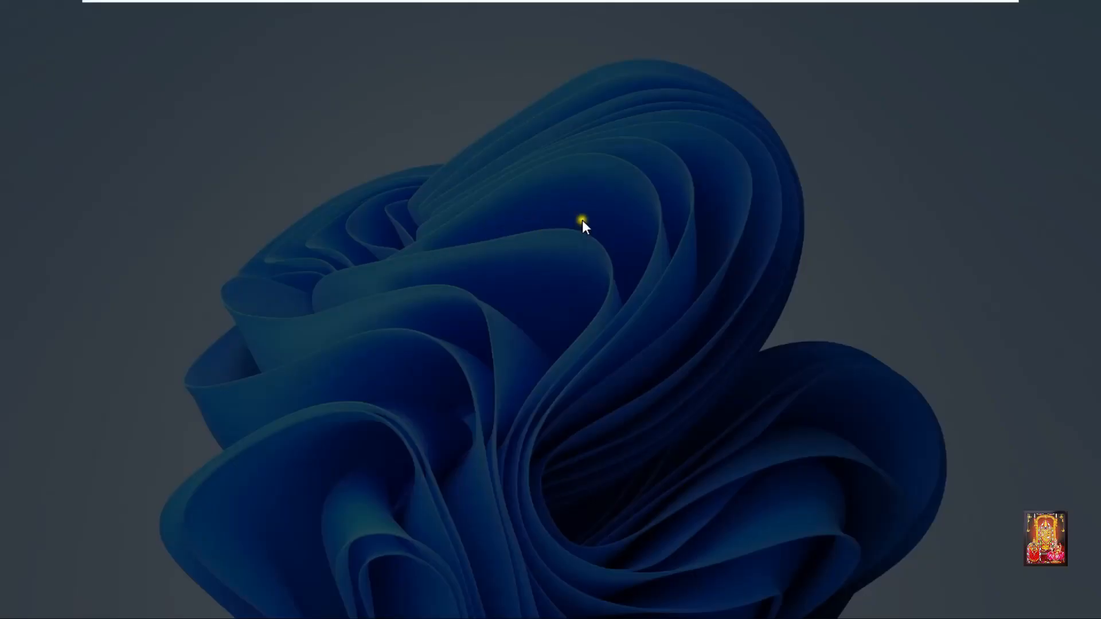
# - Approve the setup application's request to make changes and close the O21CDB folder window
pyautogui.click(485, 433)
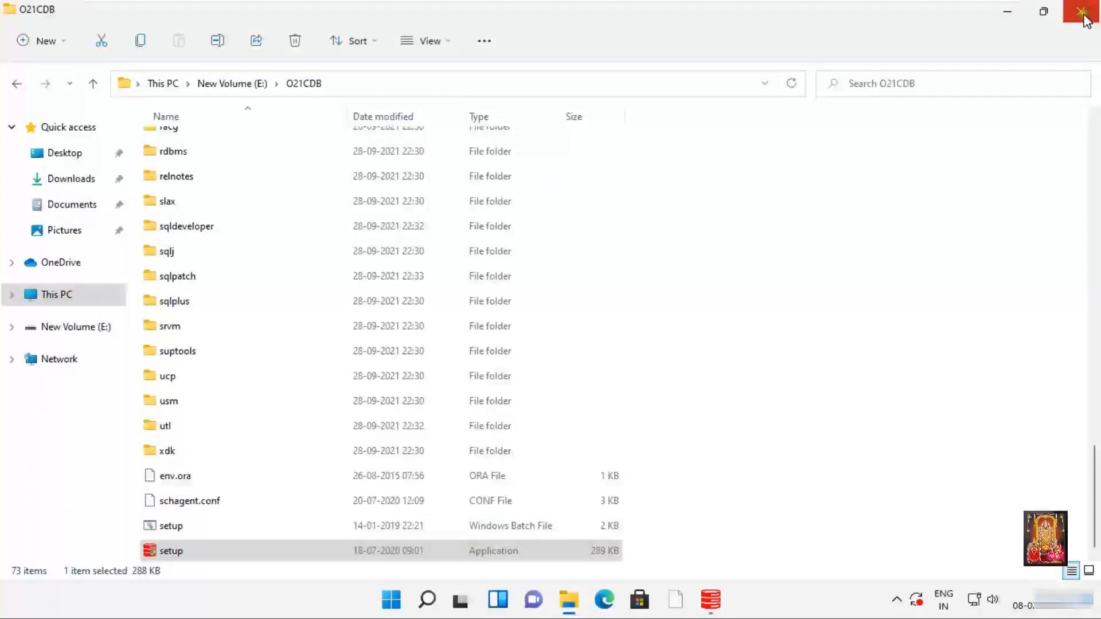
pyautogui.click(1084, 16)
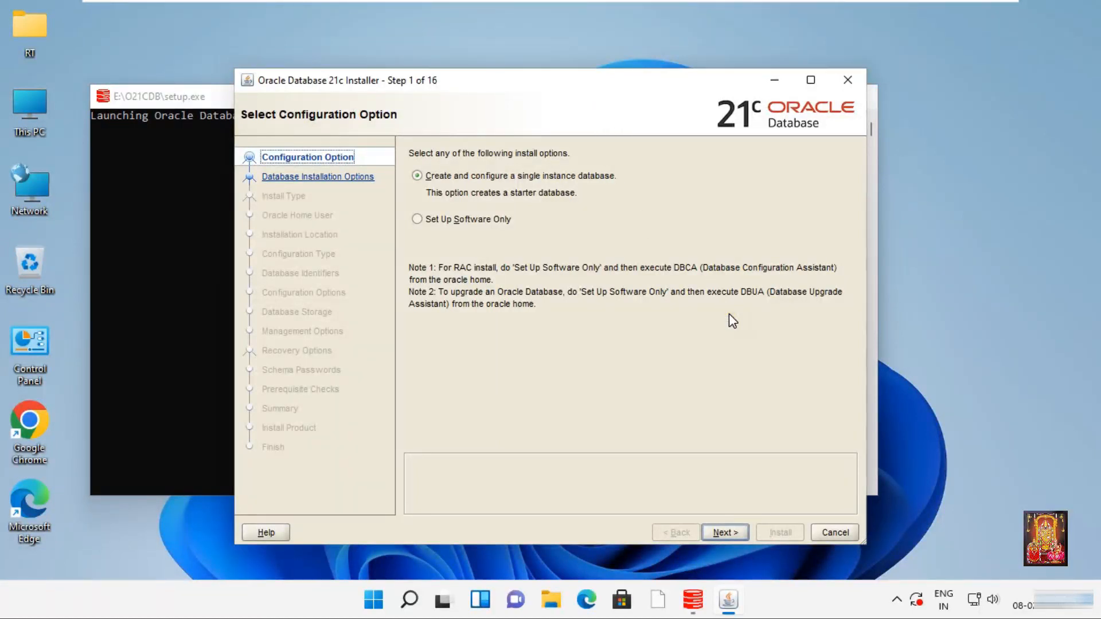
# - Choose to create and configure a single instance database with the Desktop class system option
pyautogui.click(725, 531)
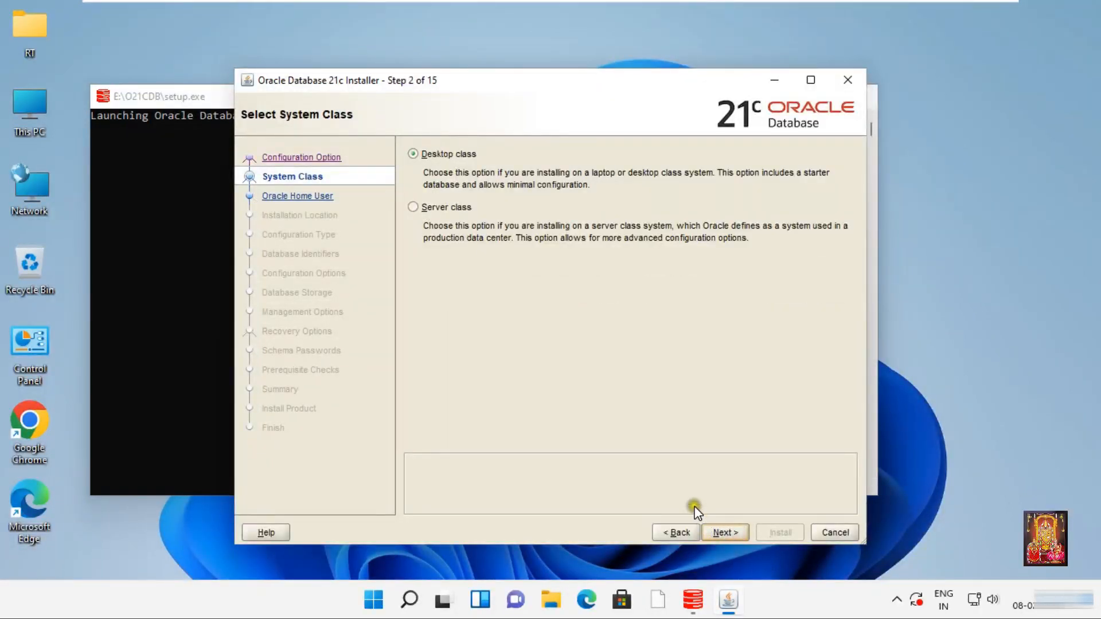
pyautogui.click(465, 174)
pyautogui.click(728, 531)
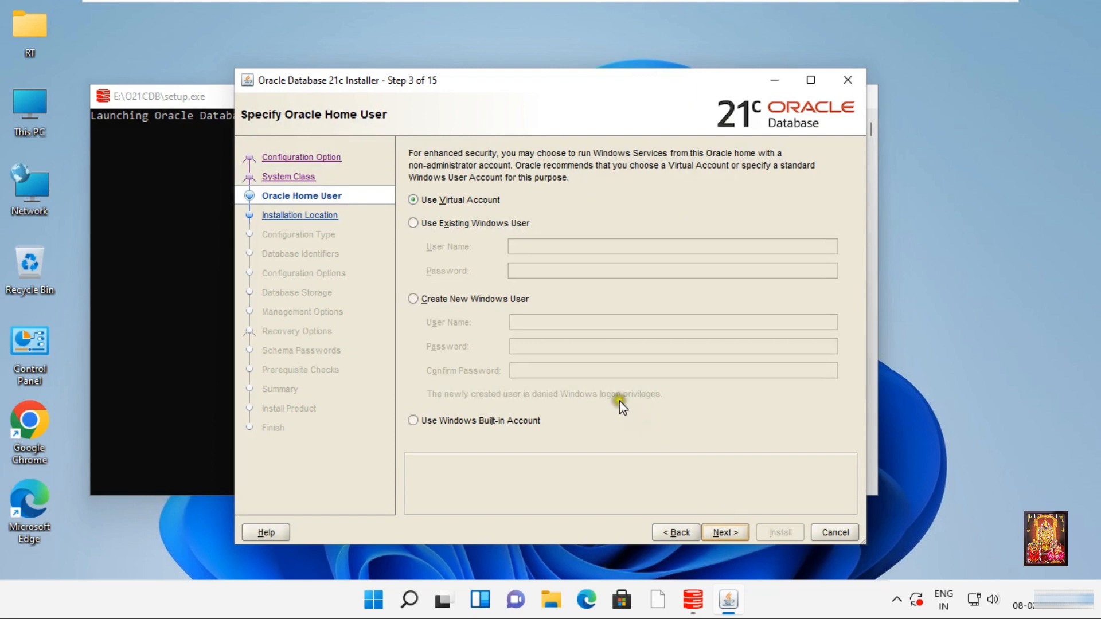
# - Create a new Windows user OC21_Admin as the Oracle home user, enter and confirm its password, and continue to the typical install configuration
pyautogui.click(414, 299)
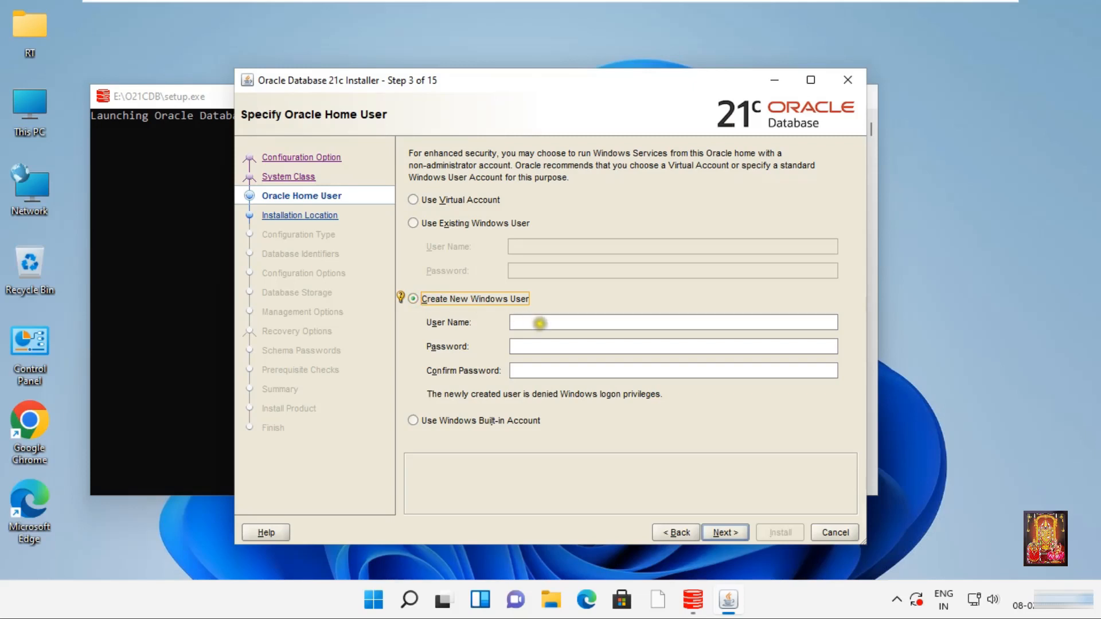
pyautogui.click(539, 322)
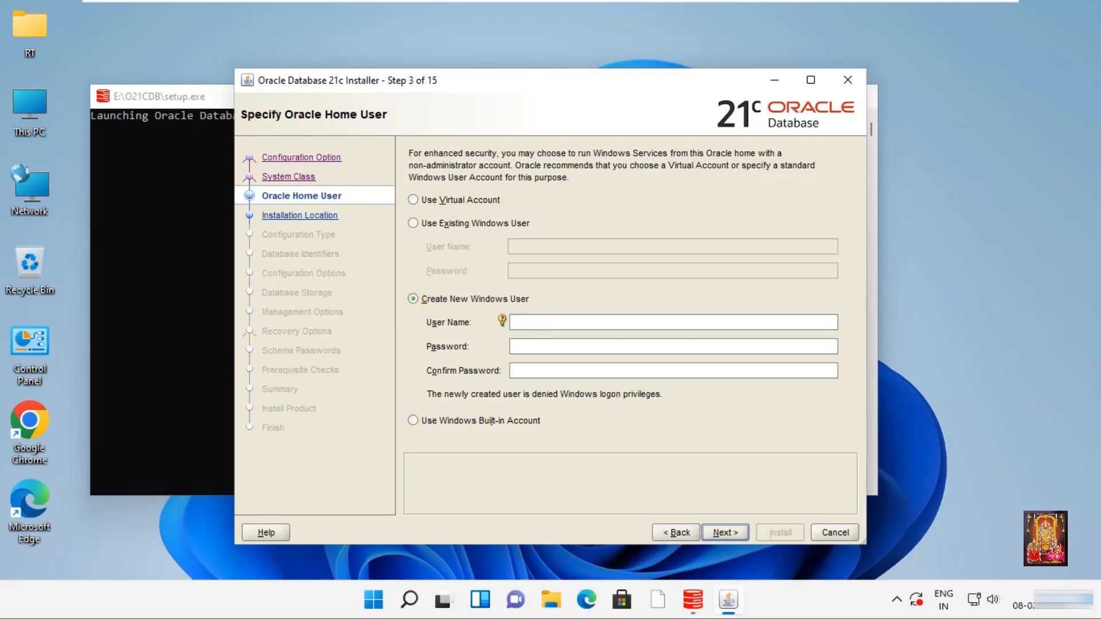
pyautogui.write('OC21_Admin')
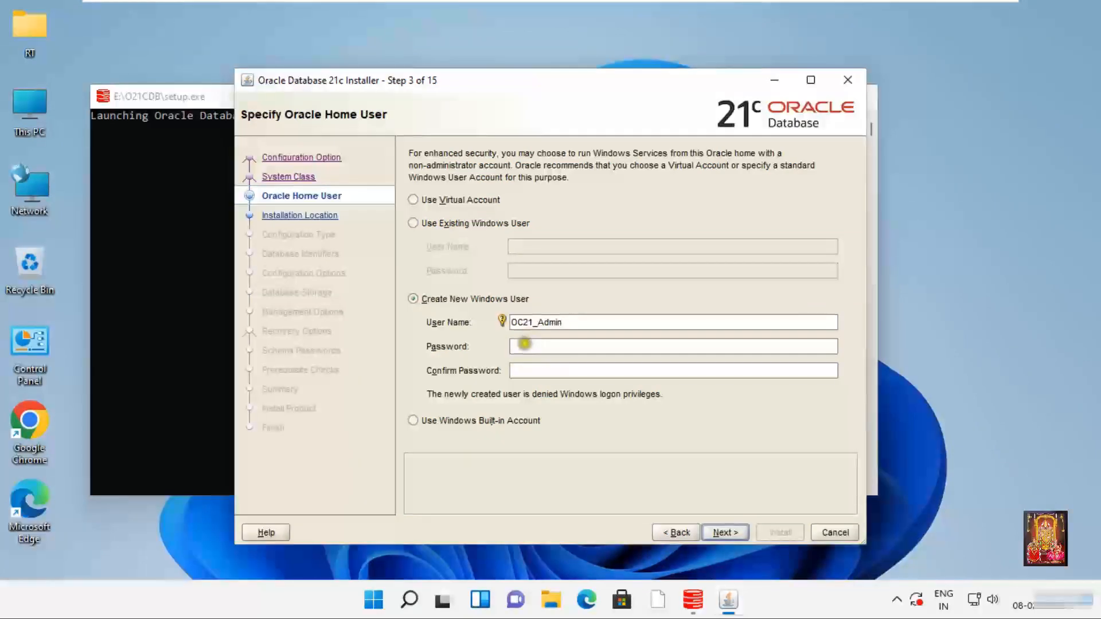
pyautogui.click(523, 346)
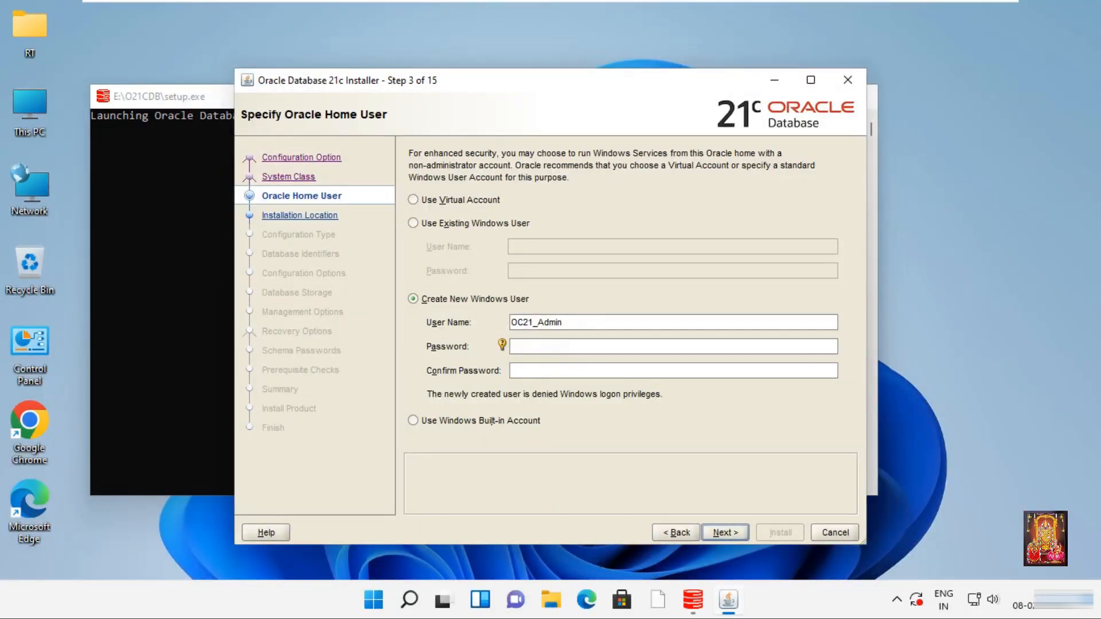
pyautogui.write('••••••')
pyautogui.press('Tab')
pyautogui.write('••')
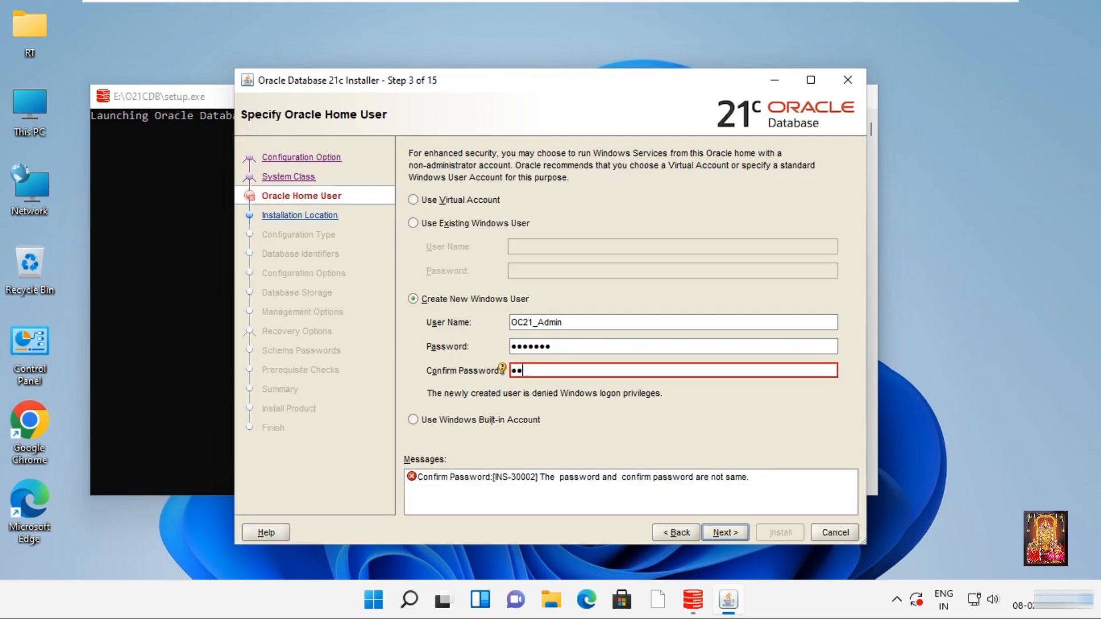
pyautogui.write('•••••')
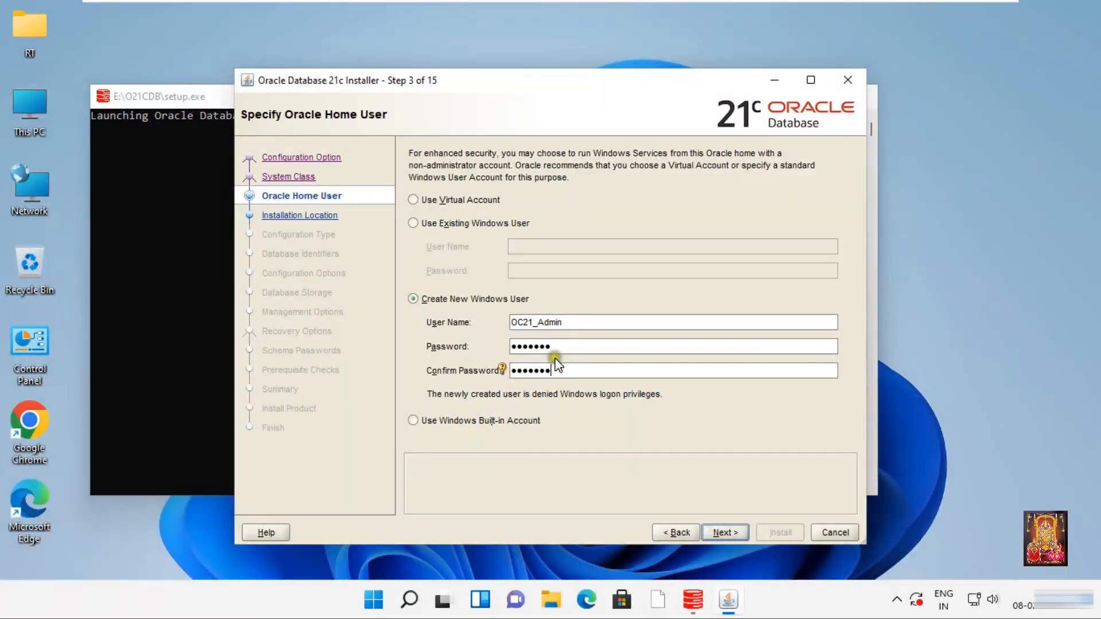
pyautogui.click(716, 535)
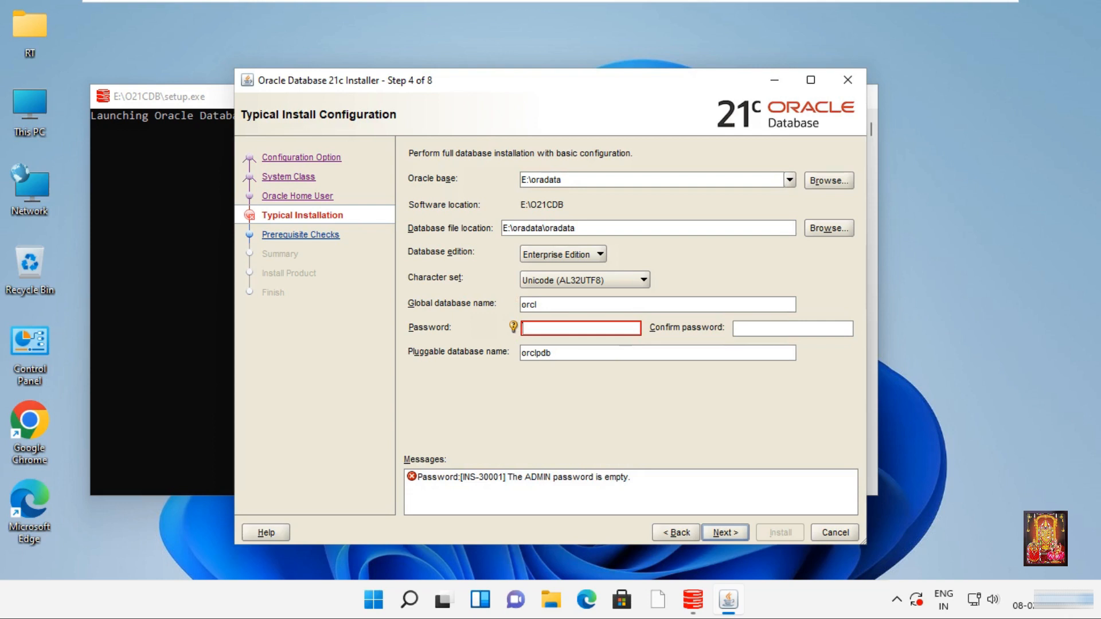
# - Enter and confirm the ADMIN password for the orcl database, keeping the other typical install settings, and continue to the summary
pyautogui.write('orcl')
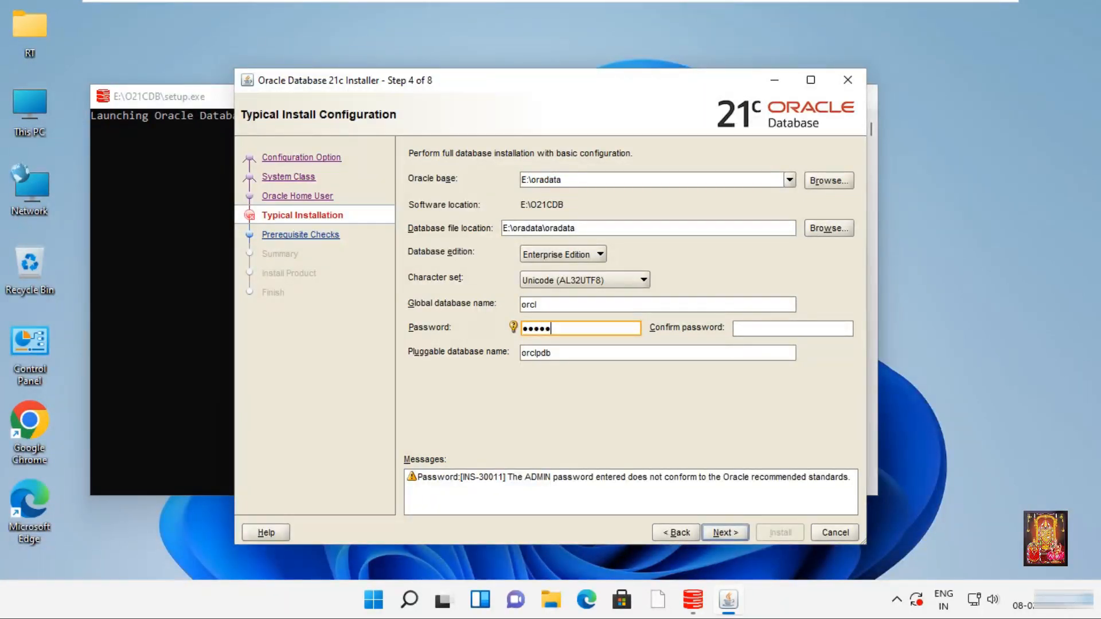
pyautogui.write('●●●●')
pyautogui.press('Tab')
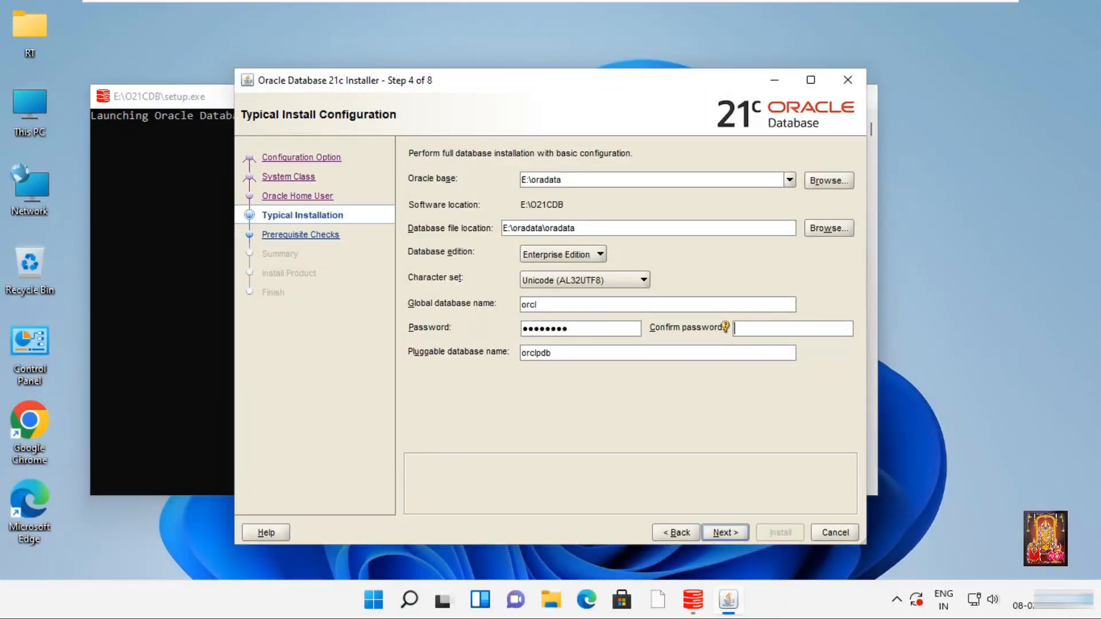
pyautogui.write('●●●')
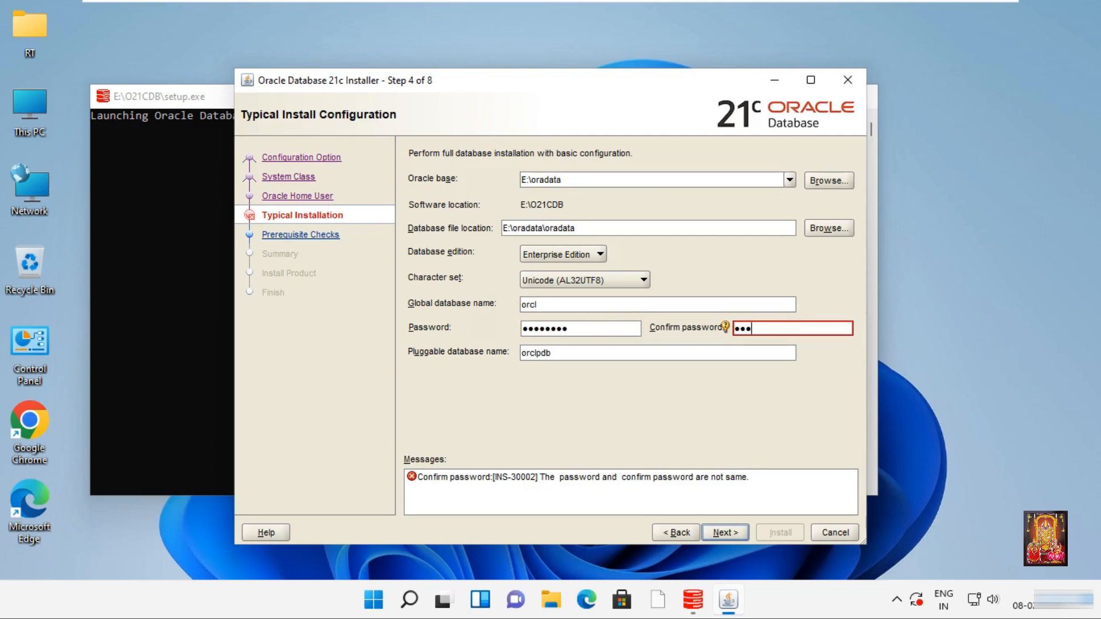
pyautogui.write('●')
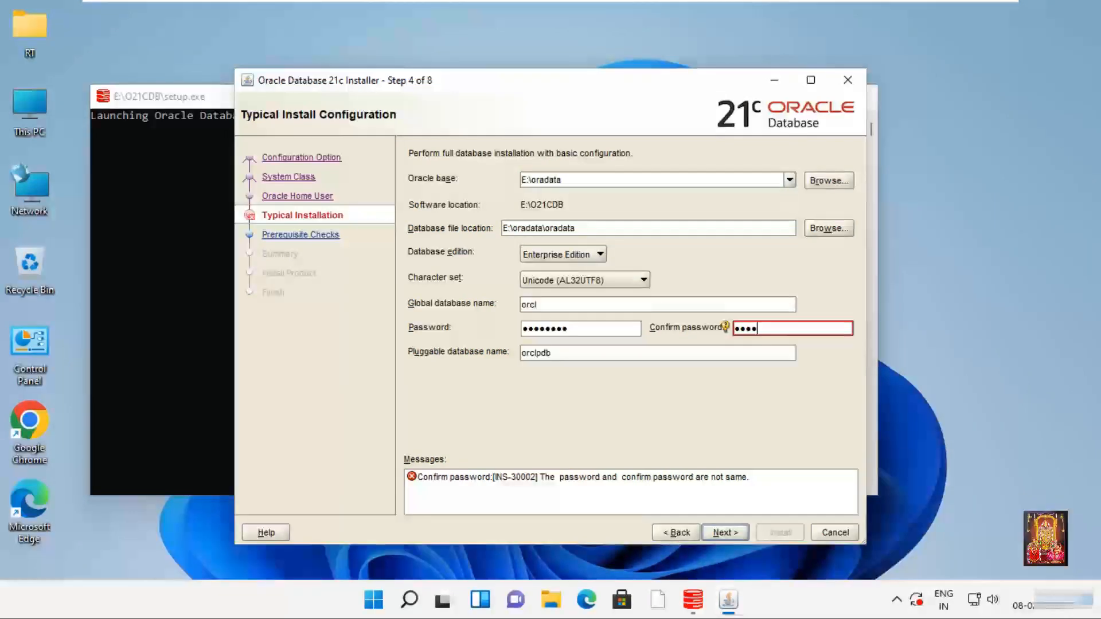
pyautogui.write('●●●●')
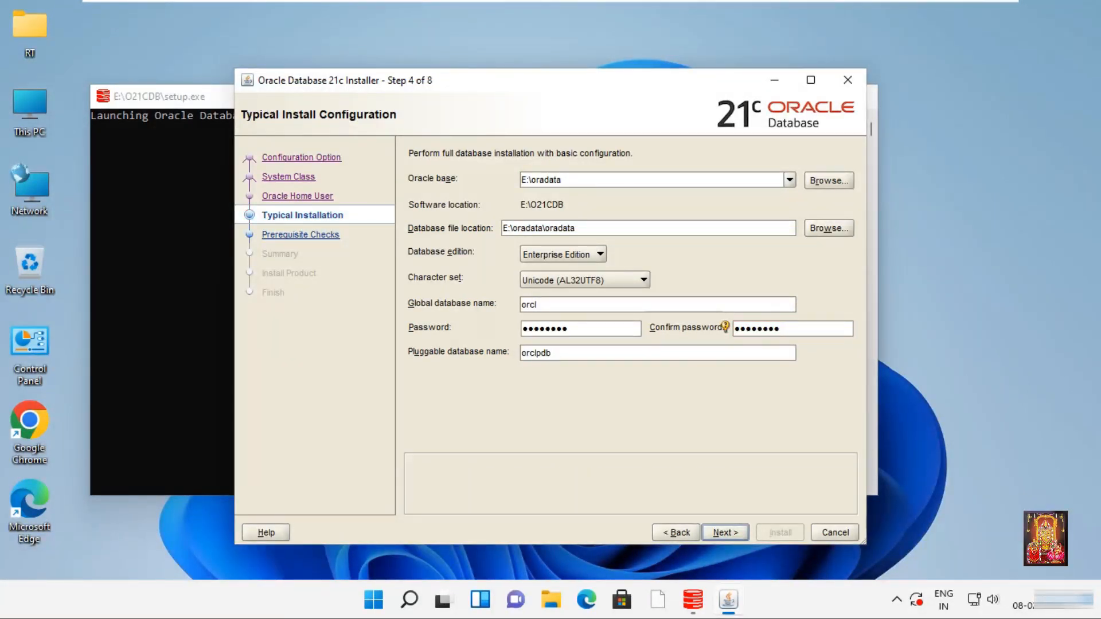
pyautogui.click(721, 531)
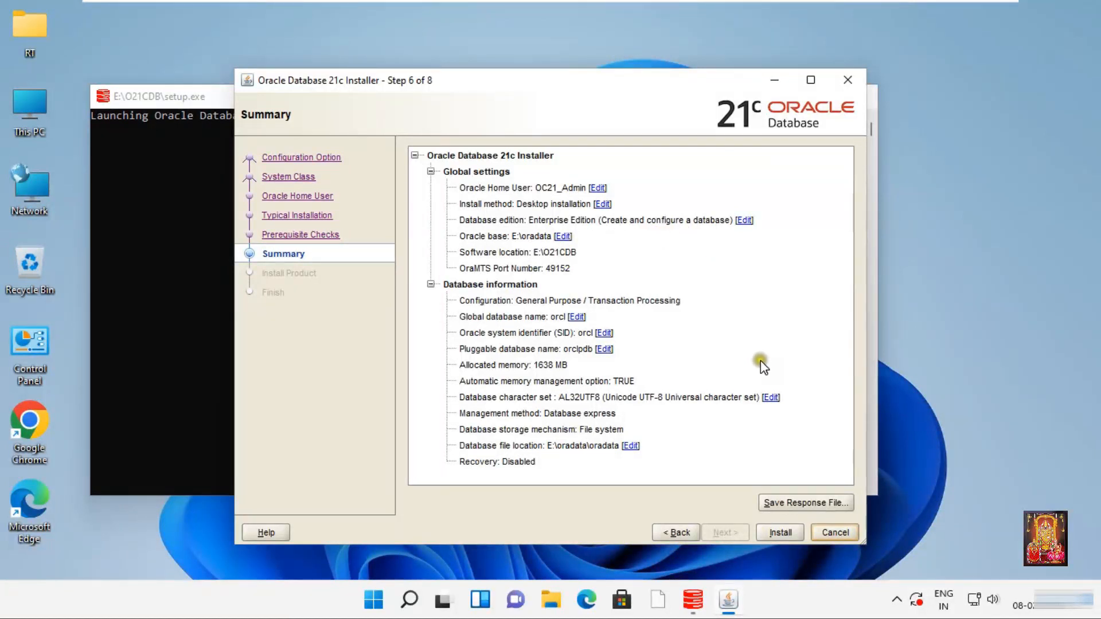
# - Start the installation and allow Java(TM) Platform SE binary through the firewall on private and public networks
pyautogui.click(780, 533)
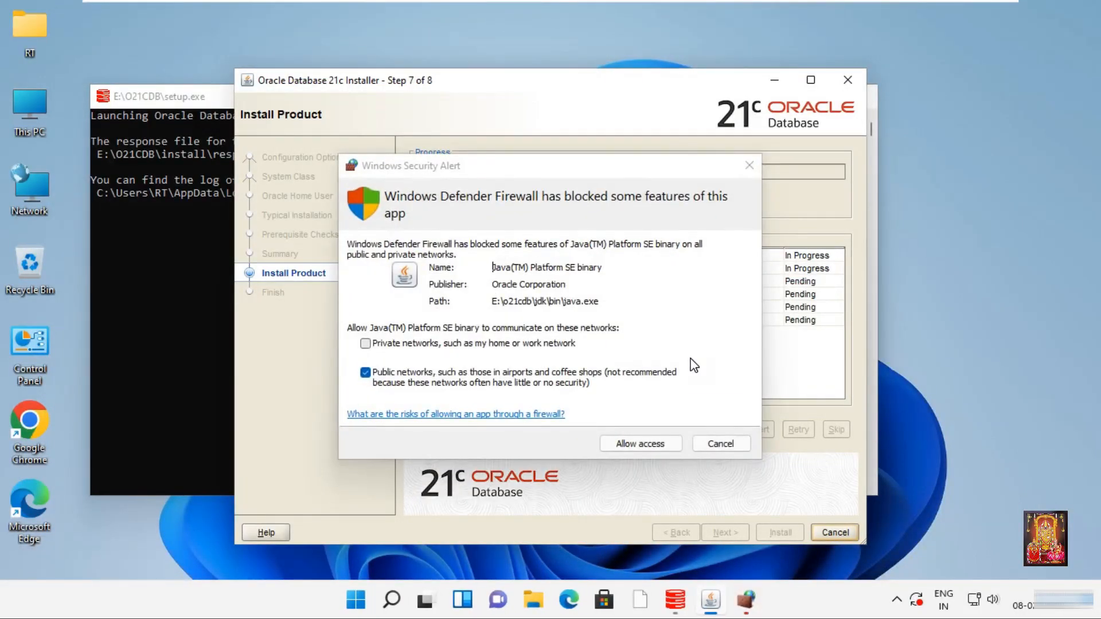
pyautogui.click(375, 346)
pyautogui.click(641, 444)
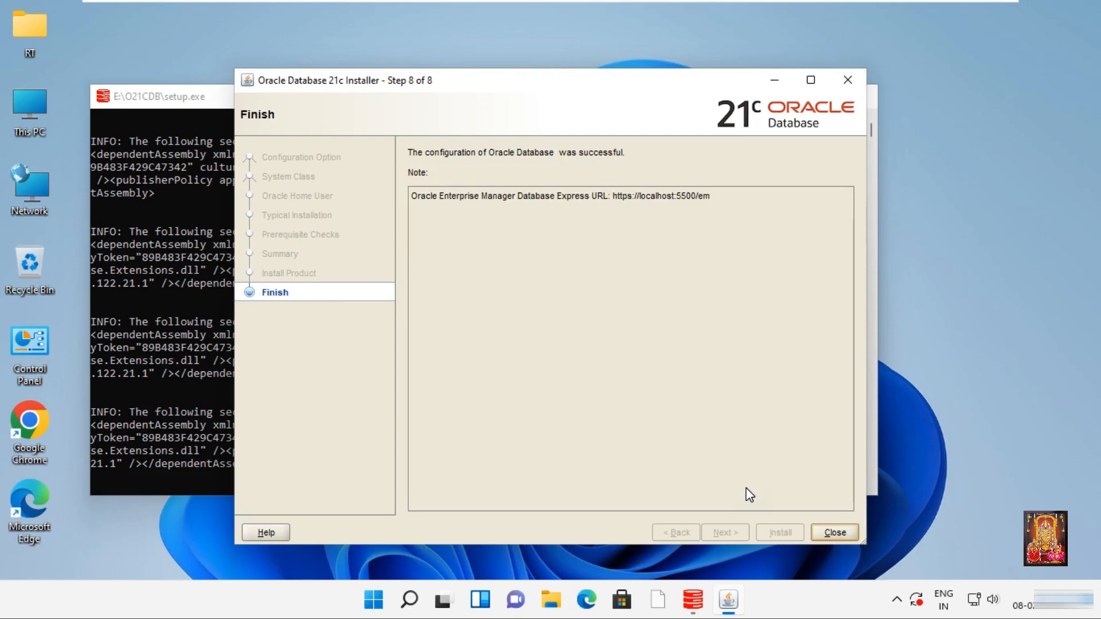
pyautogui.moveTo(711, 196); pyautogui.dragTo(614, 197)
pyautogui.hotkey('ctrl', 'c')
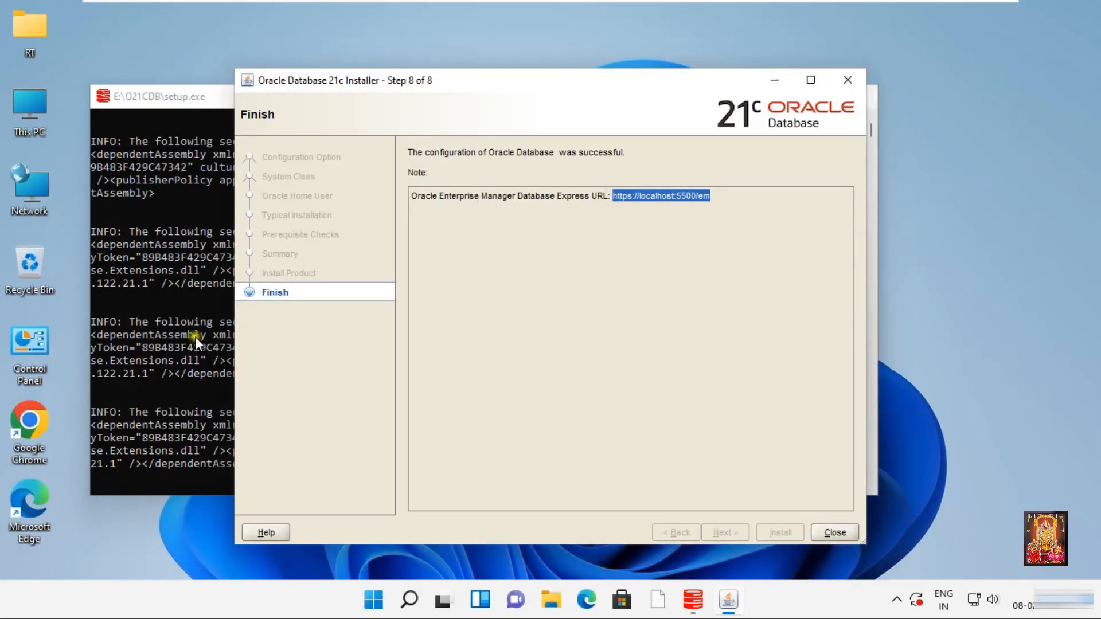
pyautogui.click(28, 431)
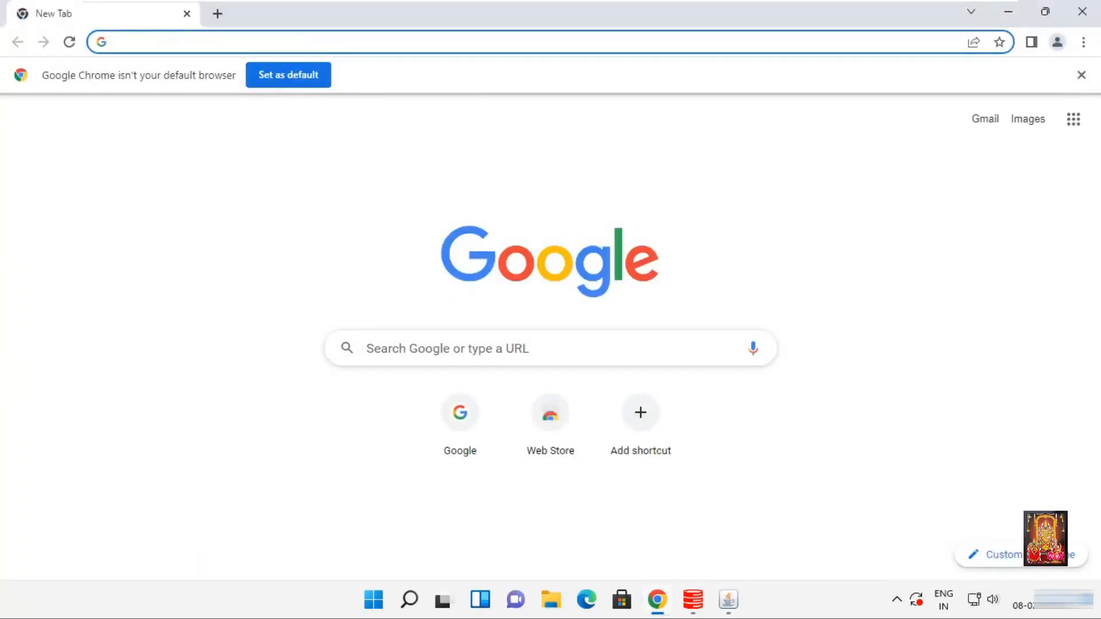
pyautogui.hotkey('ctrl', 'v')
pyautogui.press('Return')
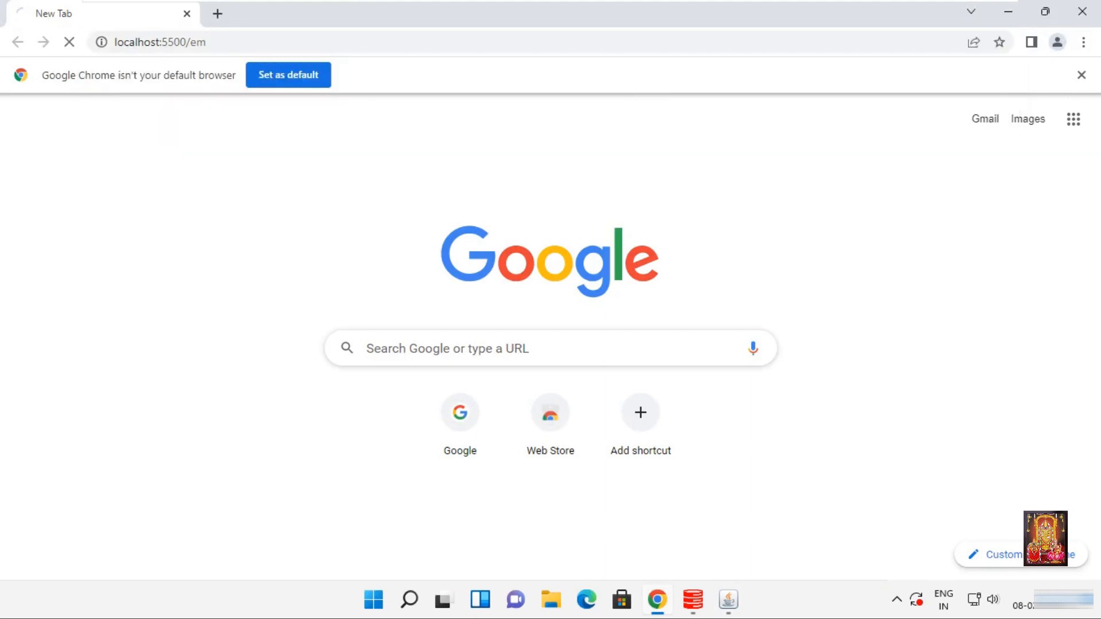
# - Proceed past the privacy warning to localhost and check the username, password and container name fields on the Enterprise Manager sign-in page
pyautogui.click(343, 490)
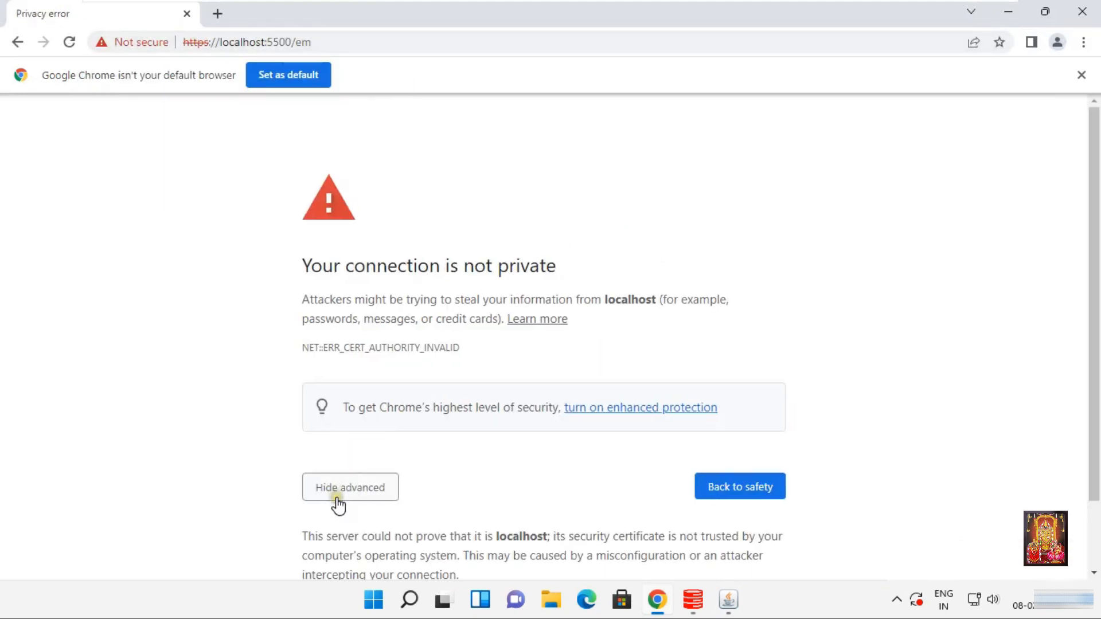
pyautogui.scroll(-2, 386, 459)
pyautogui.click(358, 531)
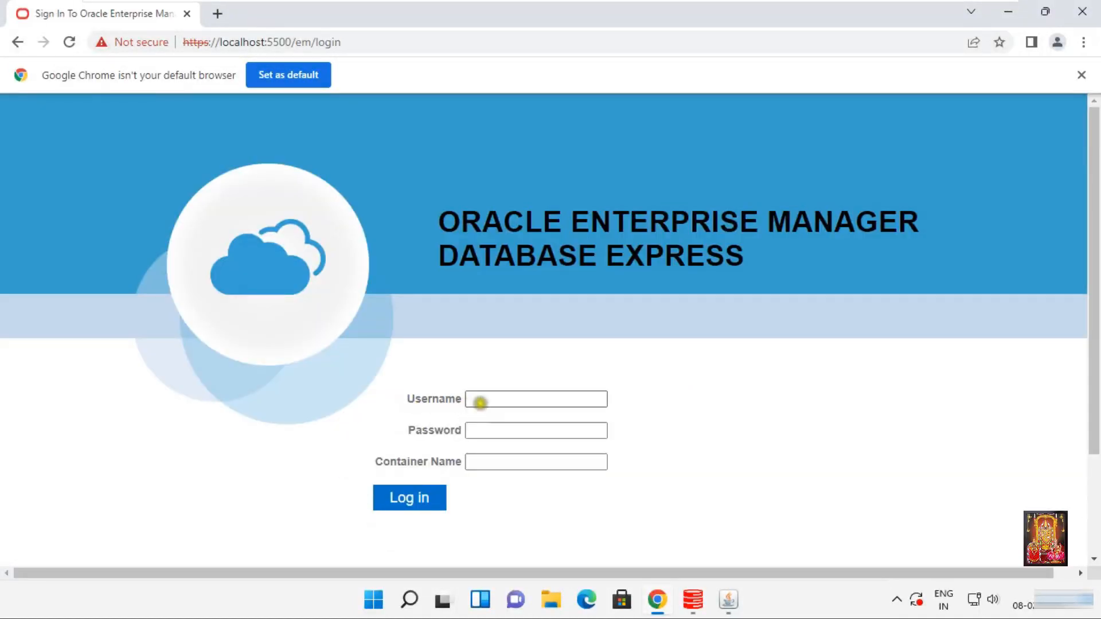
pyautogui.click(513, 399)
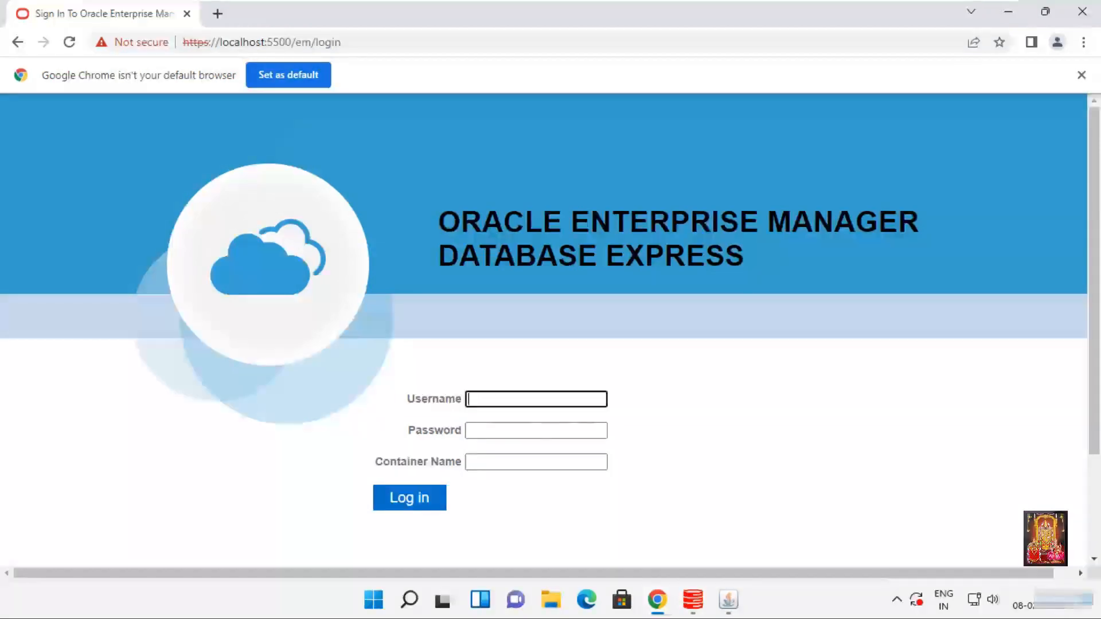
pyautogui.click(486, 427)
pyautogui.click(494, 460)
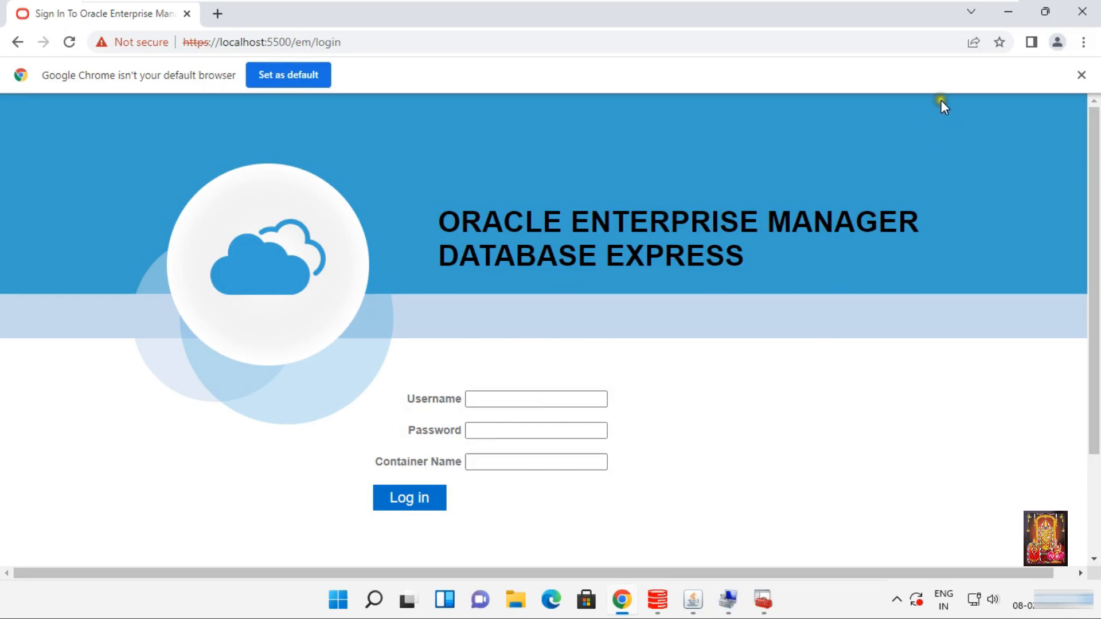
# - Close the Chrome window and the finished Oracle Database 21c Installer
pyautogui.click(1082, 11)
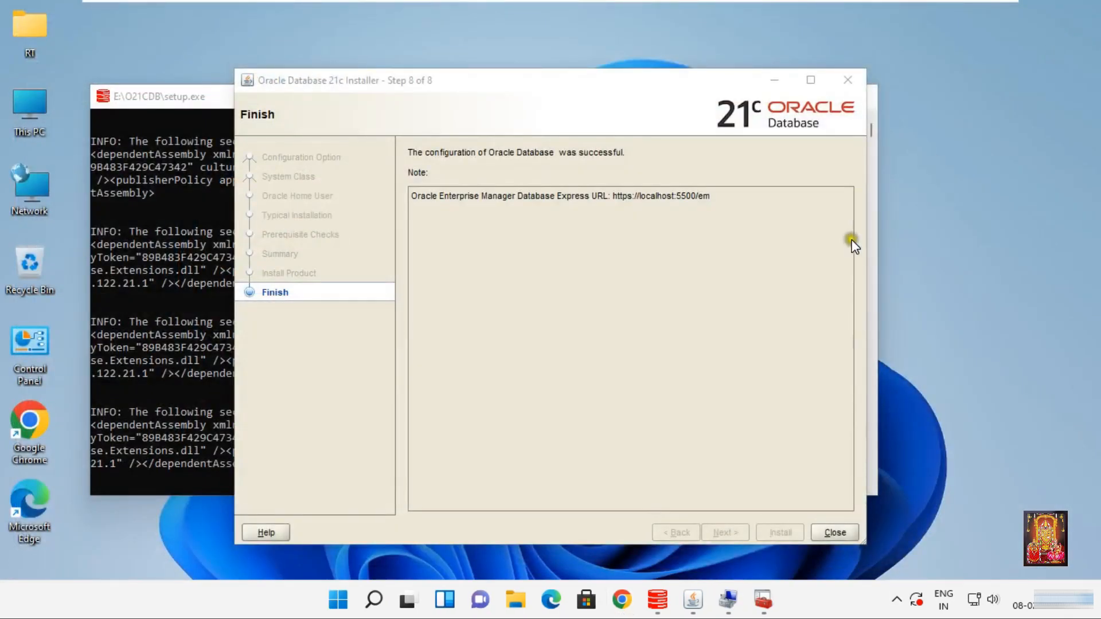
pyautogui.click(841, 537)
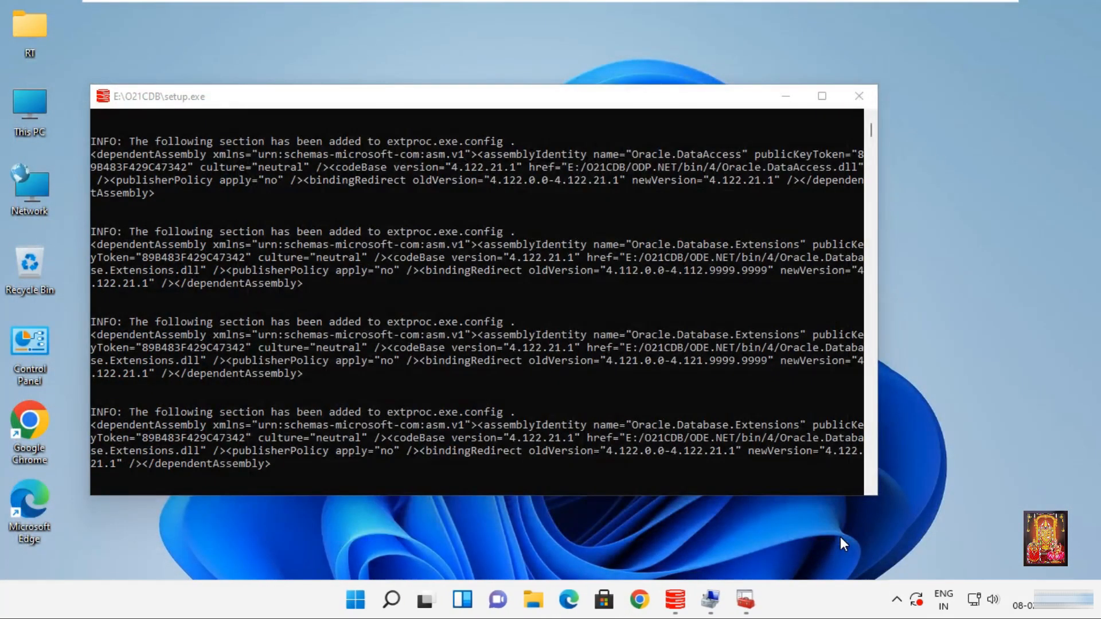